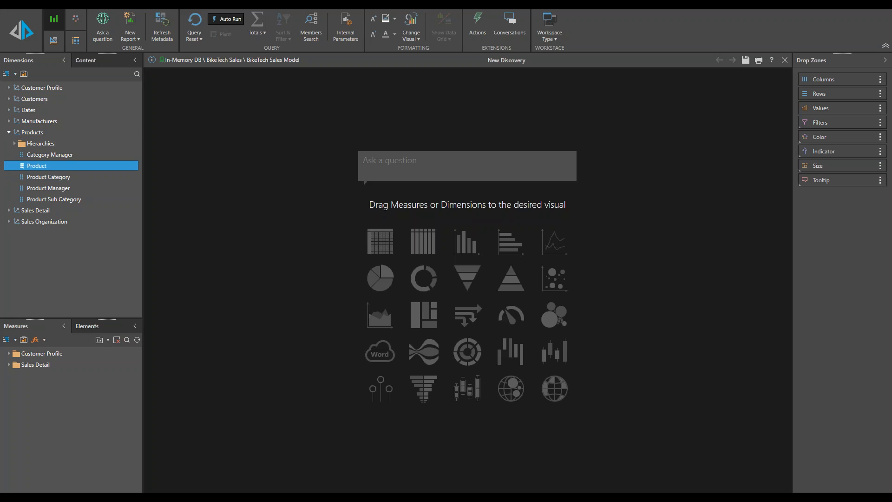
# Step: Build a grid with Product on rows and Quantity, Sales and Returns as values
pyautogui.moveTo(36, 166); pyautogui.dragTo(361, 252)
pyautogui.click(9, 365)
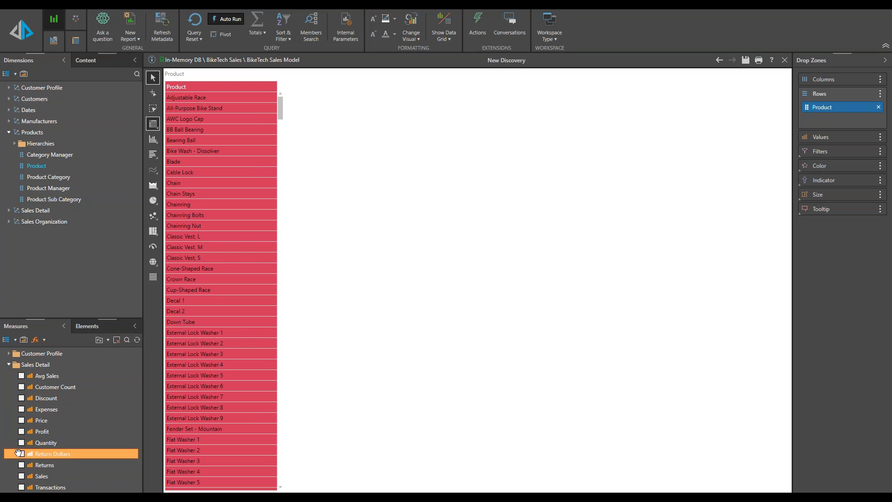
pyautogui.click(21, 442)
pyautogui.click(22, 476)
pyautogui.click(21, 465)
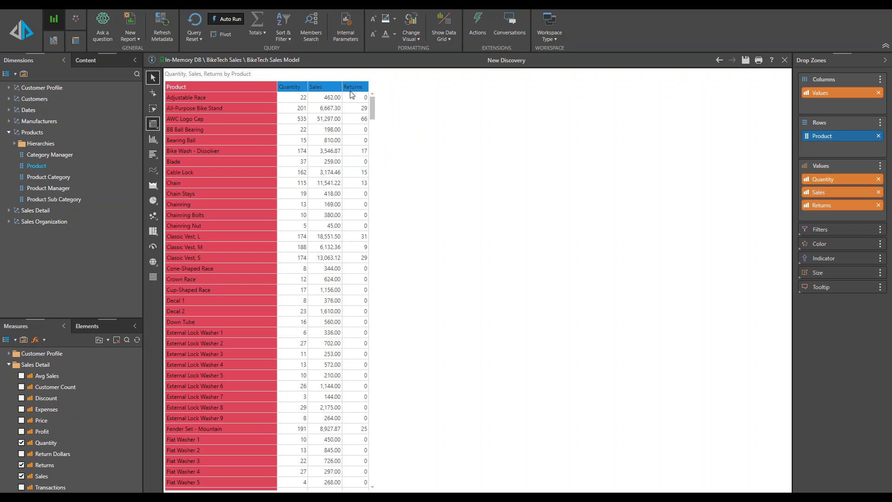
# Step: Apply a Top 10 by-count quick filter on the Sales column to the product grid
pyautogui.rightClick(323, 86)
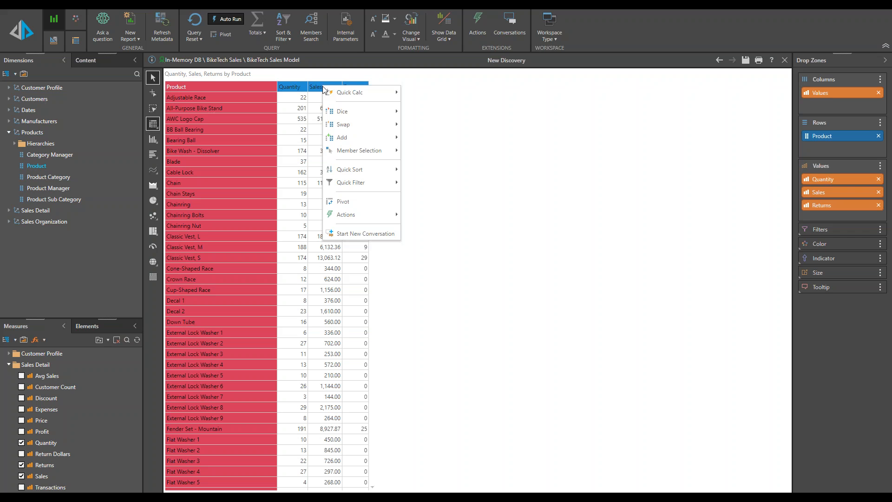
pyautogui.moveTo(386, 183)
pyautogui.moveTo(425, 184)
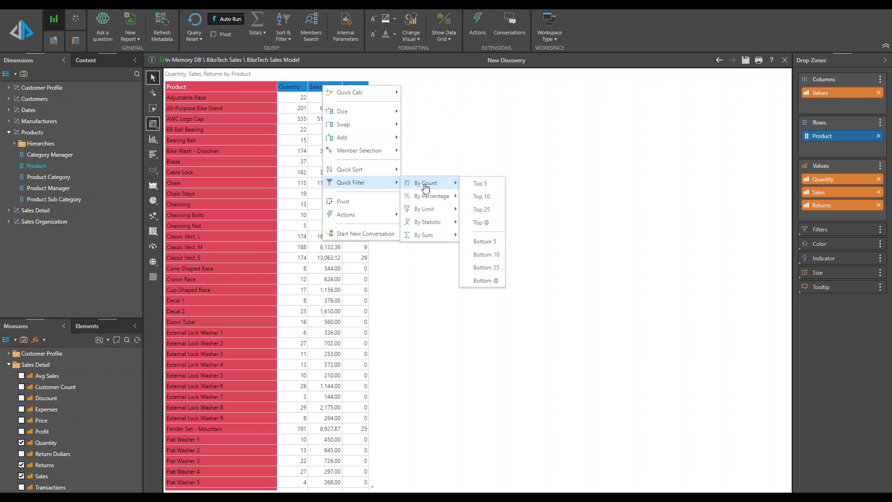
pyautogui.click(492, 200)
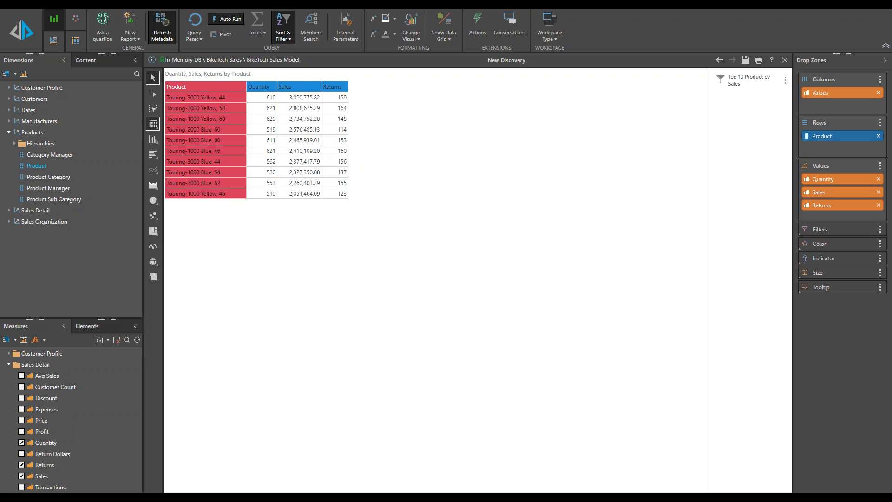
# Step: Open the Top 10 product filter in the Filter Wizard and enable Parameterize for its count value
pyautogui.click(288, 43)
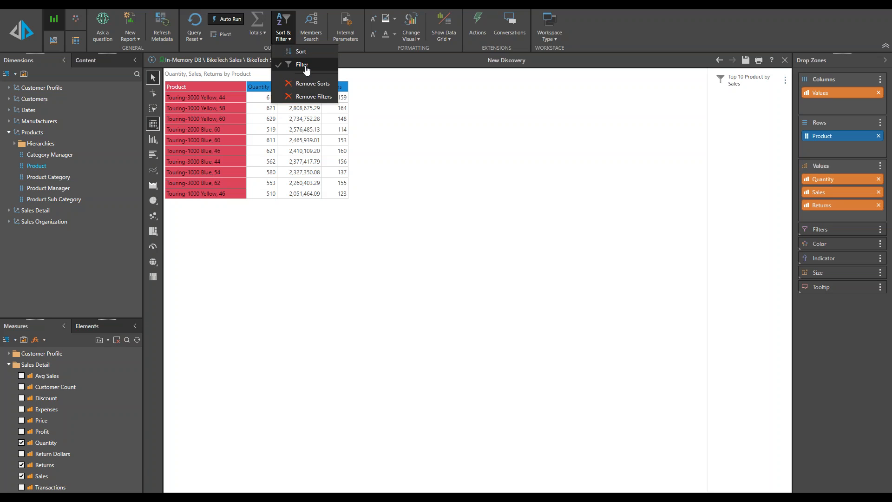
pyautogui.click(307, 67)
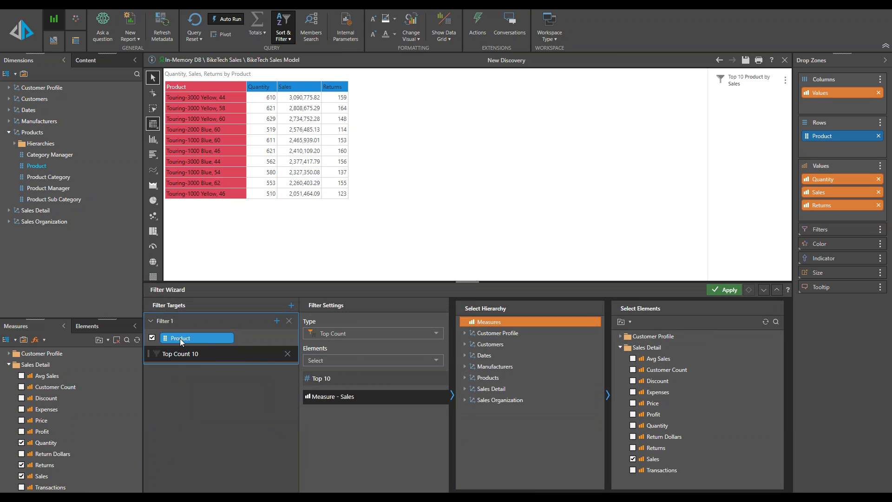
pyautogui.click(358, 334)
pyautogui.moveTo(442, 369); pyautogui.dragTo(438, 345)
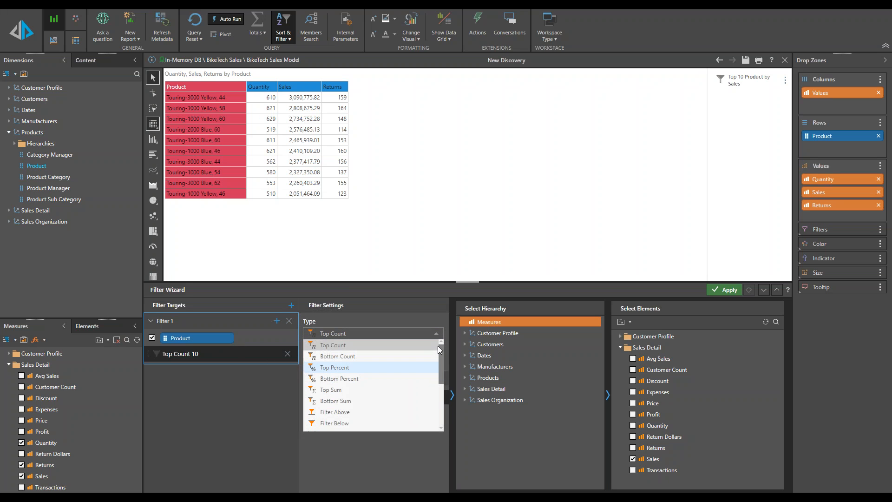
pyautogui.click(384, 320)
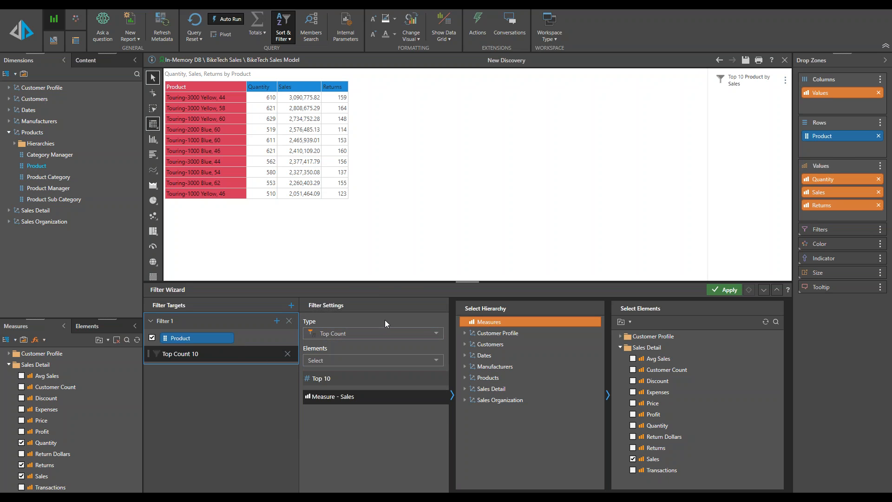
pyautogui.click(326, 397)
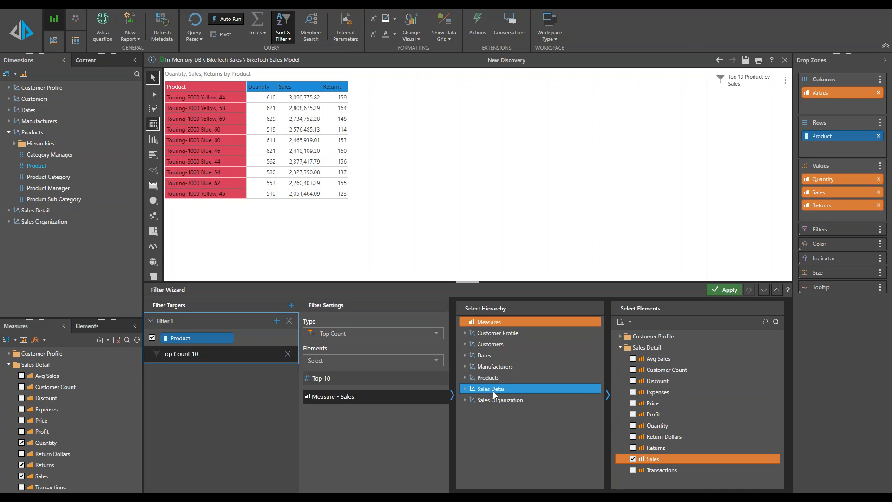
pyautogui.click(324, 379)
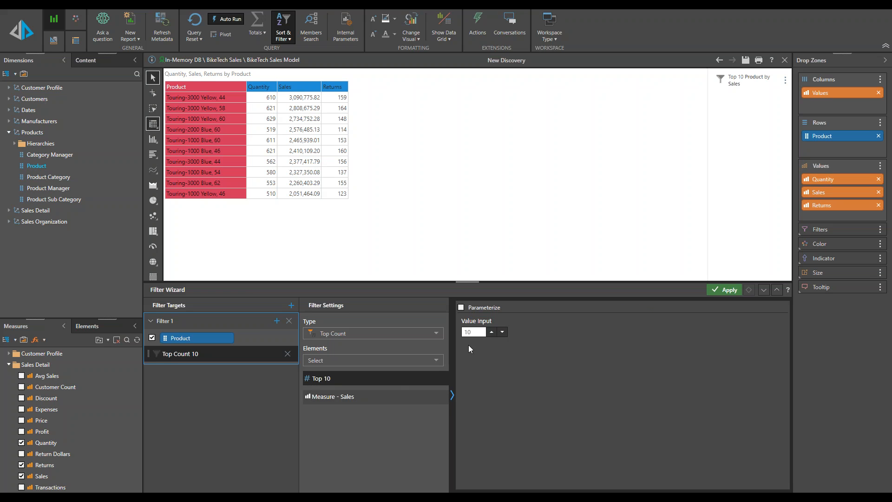
pyautogui.doubleClick(474, 332)
pyautogui.click(461, 309)
pyautogui.click(503, 343)
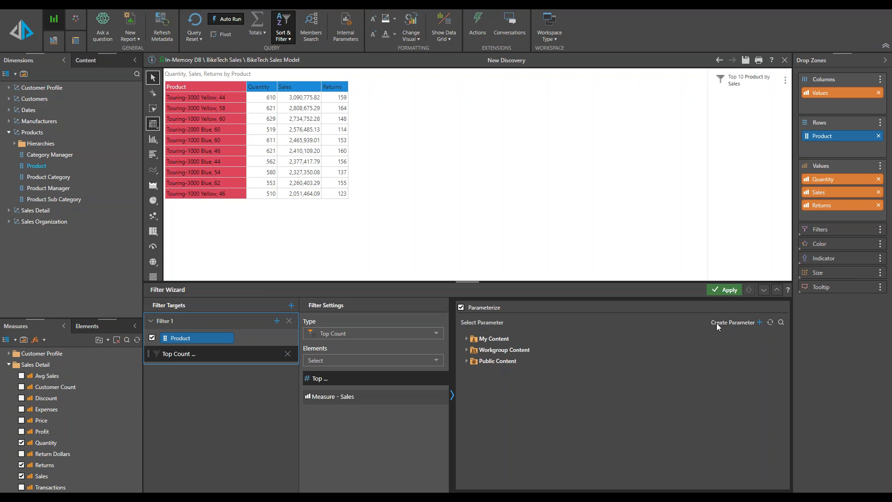
# Step: Create a new parameter named Top Count
pyautogui.click(759, 322)
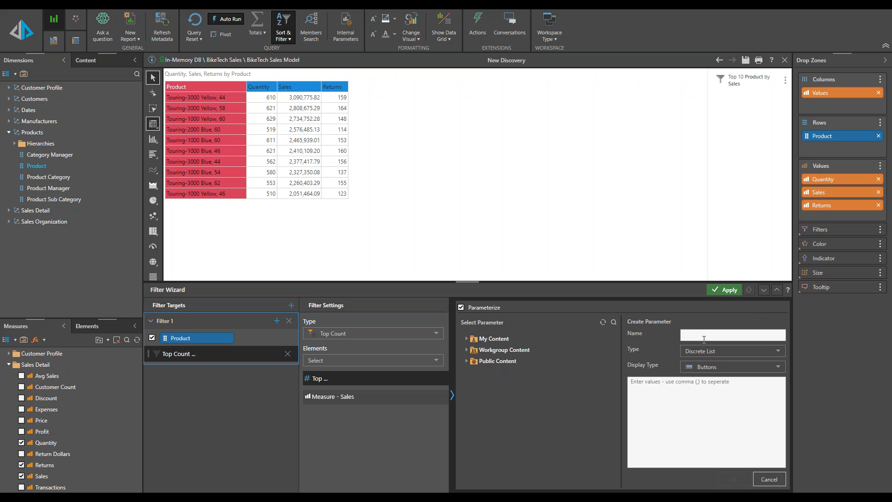
pyautogui.write('Top Count')
# Step: Define the parameter as a Discrete List with values 5,10,15,20
pyautogui.click(721, 354)
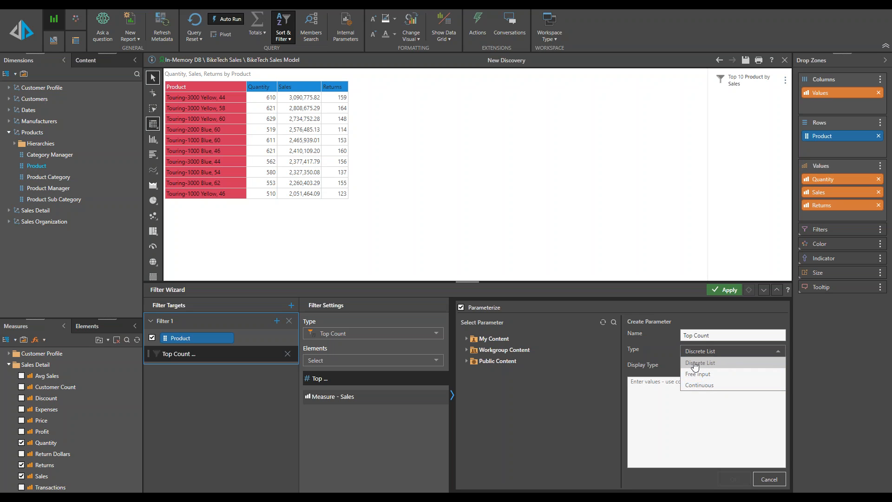
pyautogui.click(711, 364)
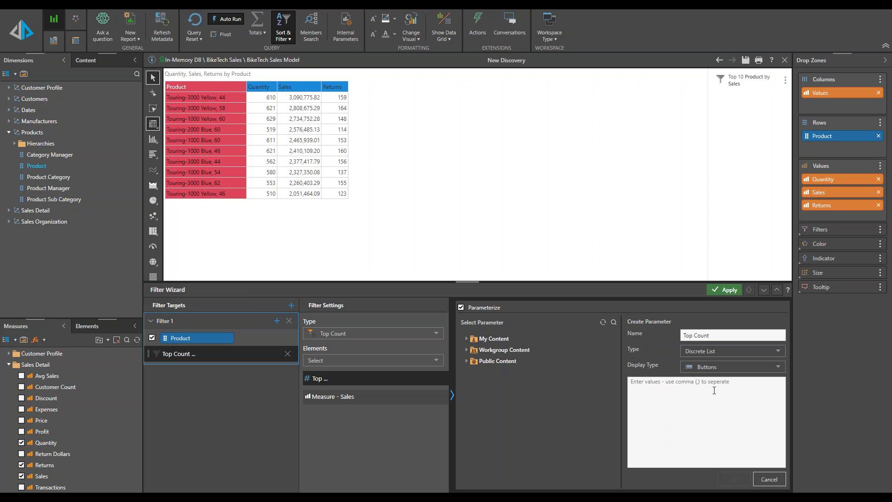
pyautogui.write('5,10,15,20')
pyautogui.click(707, 367)
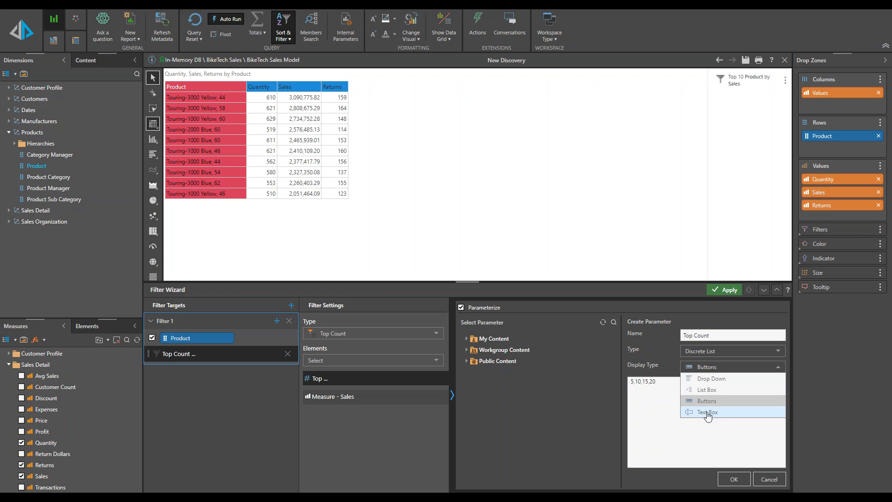
pyautogui.click(661, 397)
pyautogui.hotkey('ctrl', 'a')
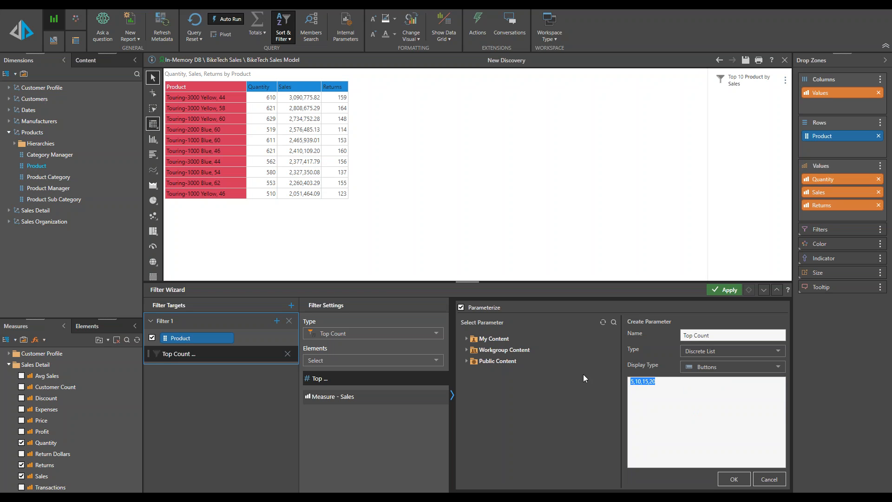
# Step: Change the parameter type to Free input with Text Box display
pyautogui.click(710, 352)
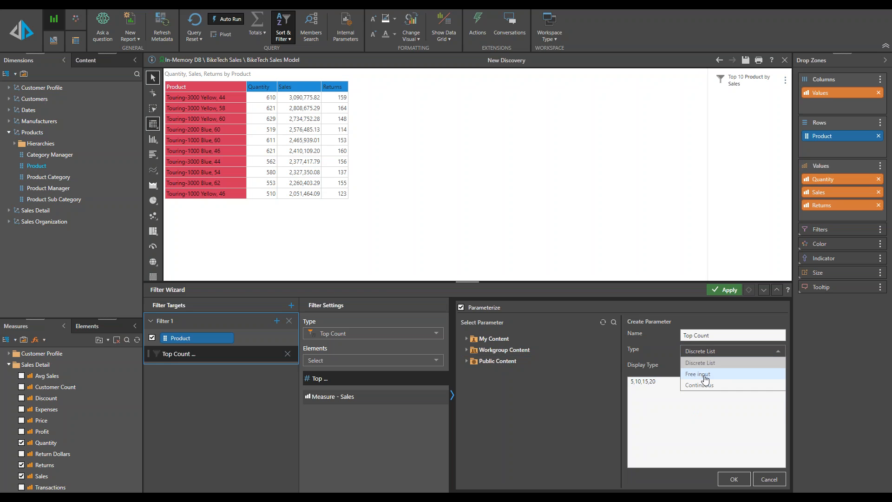
pyautogui.click(705, 375)
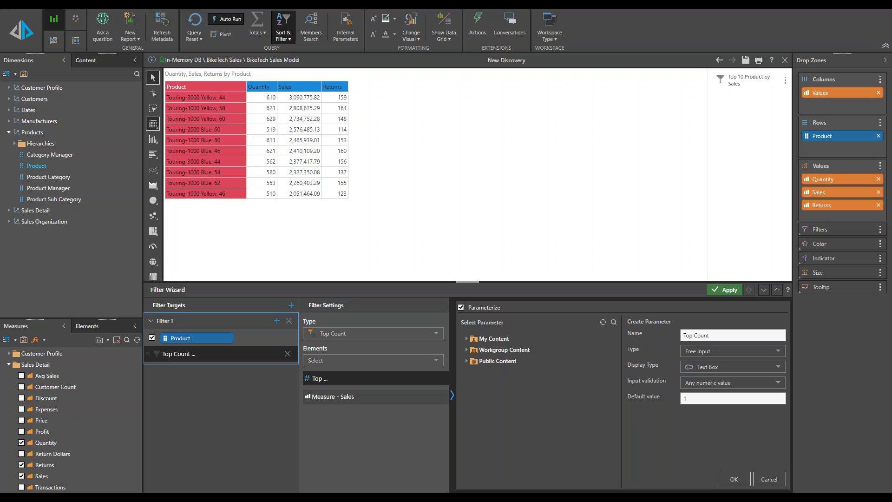
pyautogui.click(720, 367)
pyautogui.click(709, 377)
# Step: Try Whole numbers only validation and the Continuous parameter type before returning to Free input
pyautogui.click(720, 385)
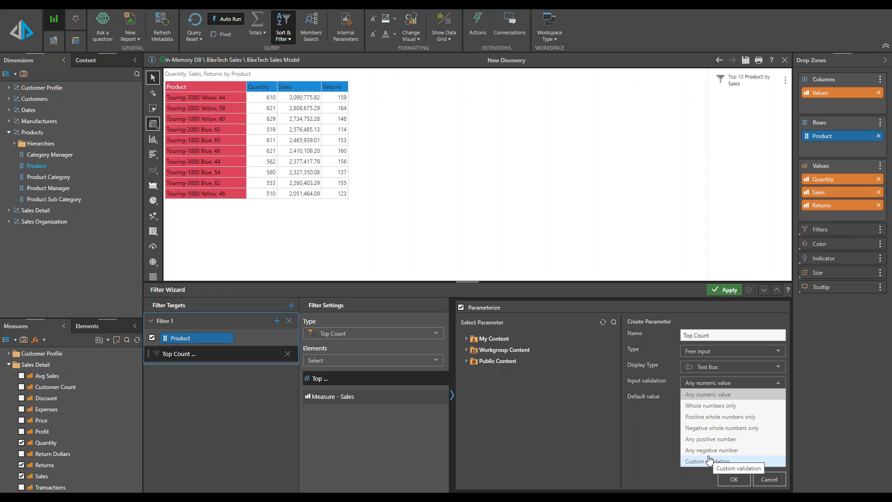
pyautogui.click(711, 405)
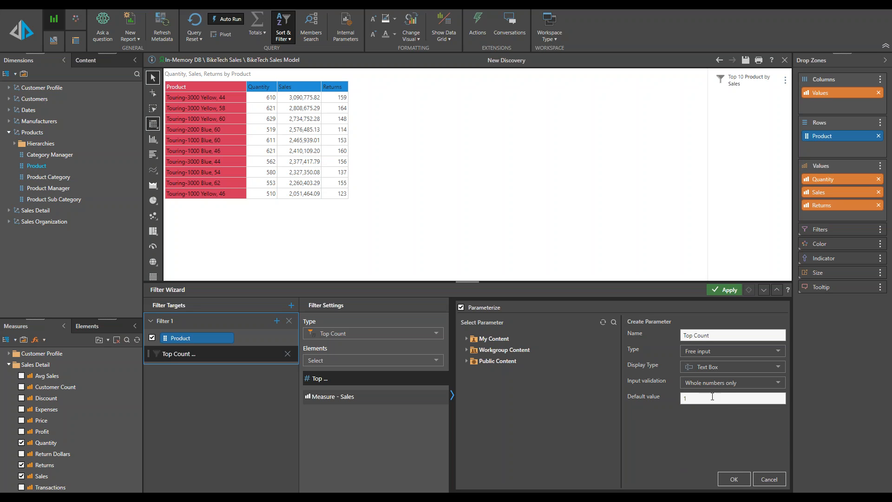
pyautogui.click(736, 353)
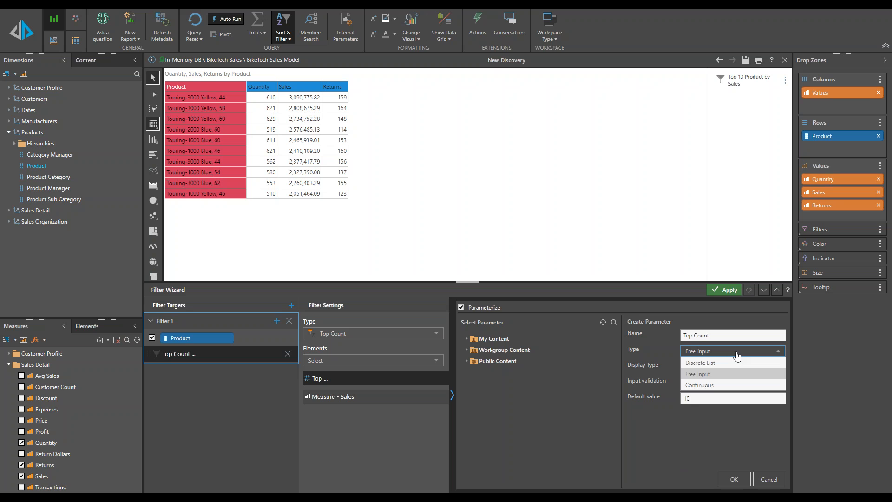
pyautogui.click(714, 386)
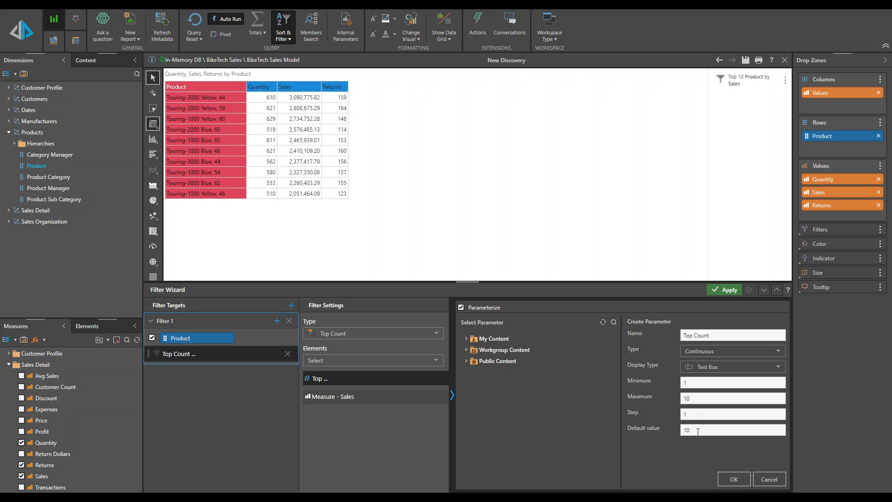
pyautogui.click(708, 368)
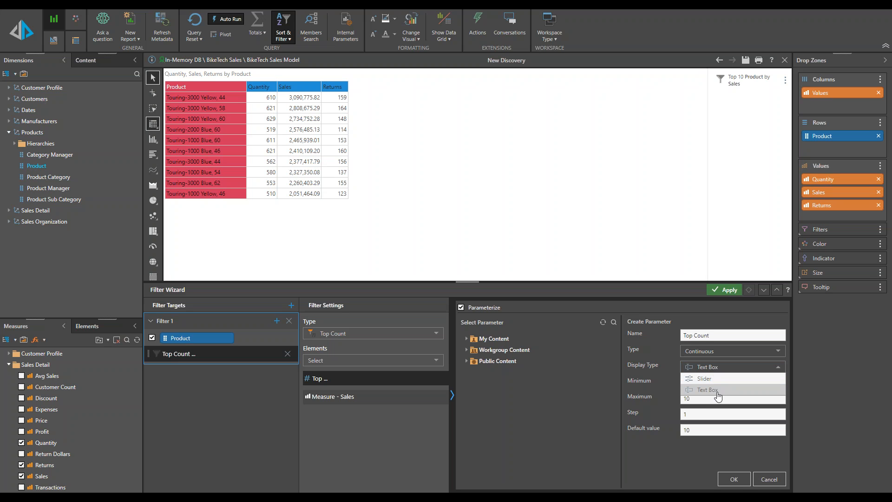
pyautogui.click(702, 353)
pyautogui.click(704, 374)
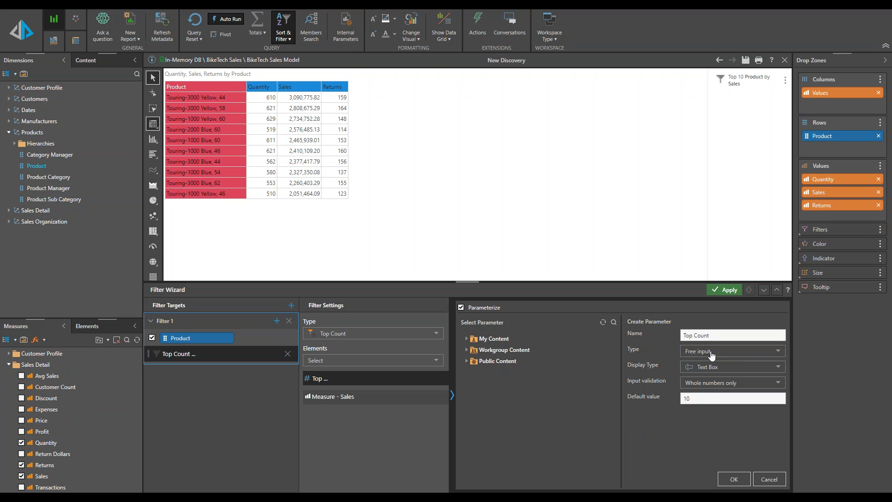
# Step: Set input validation to Positive whole numbers only, save the parameter and apply the filter
pyautogui.click(719, 384)
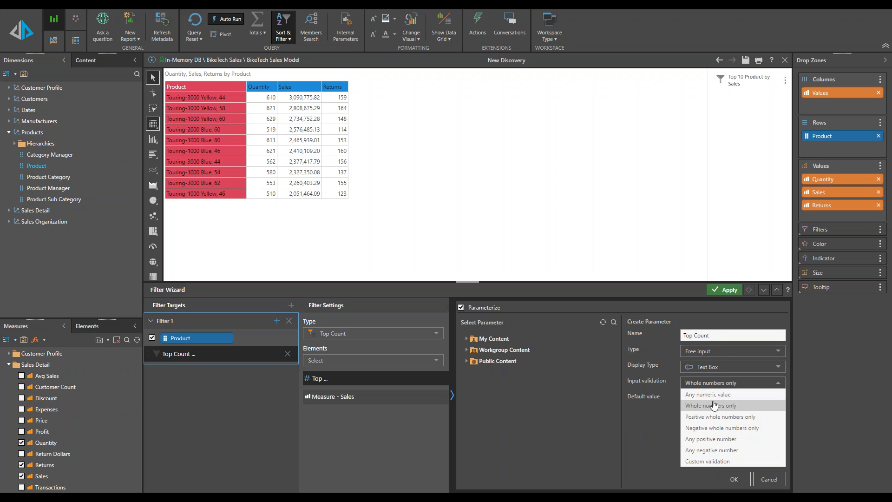
pyautogui.click(715, 417)
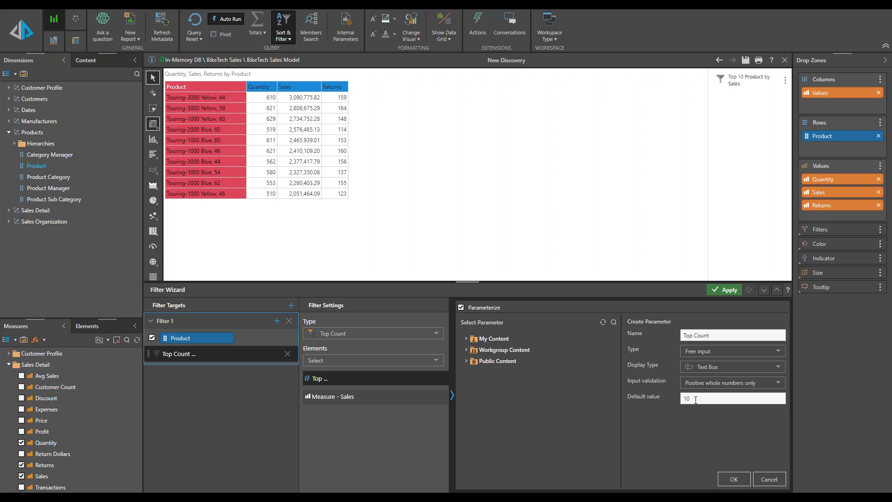
pyautogui.click(734, 479)
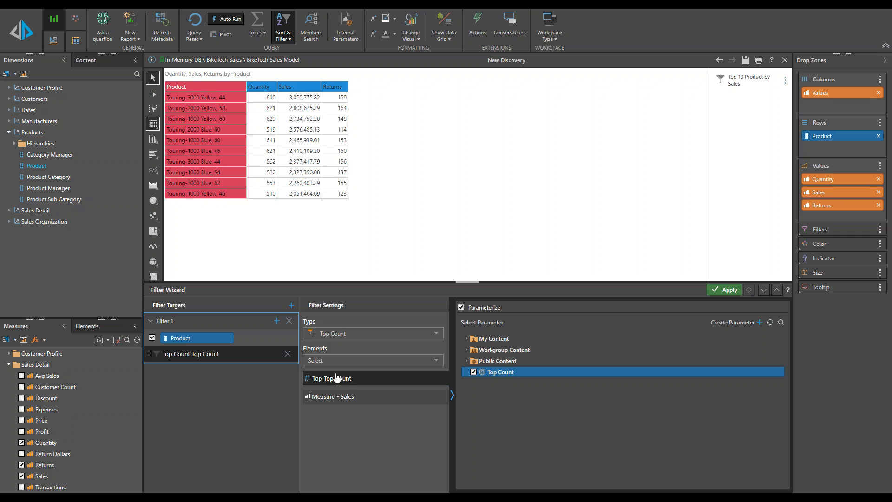
pyautogui.click(727, 292)
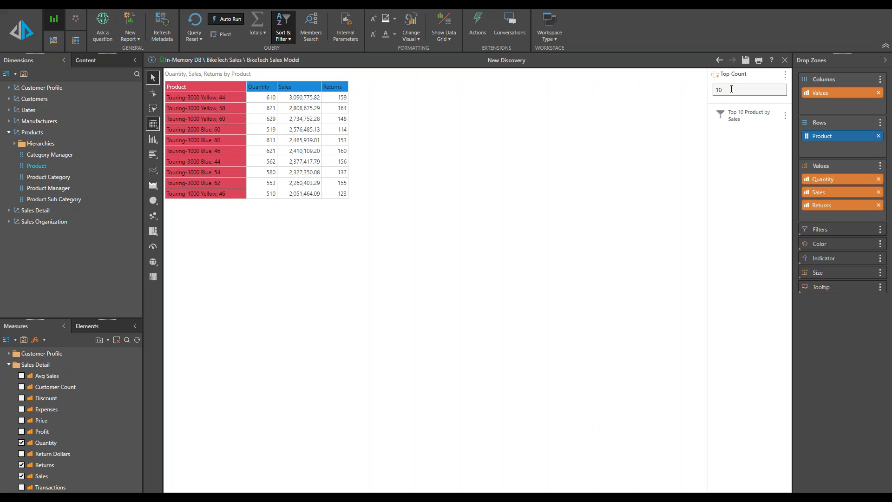
# Step: Change the Top Count parameter value to 15
pyautogui.moveTo(731, 88); pyautogui.dragTo(700, 93)
pyautogui.write('15')
pyautogui.press('Return')
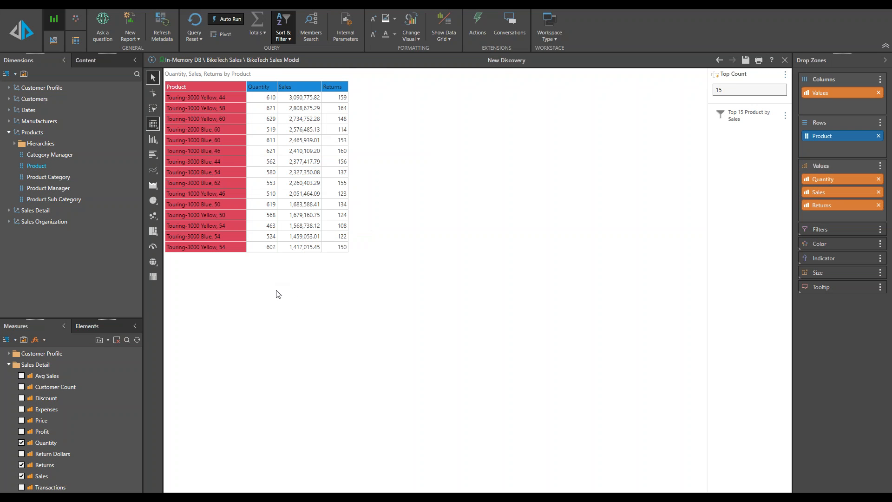
# Step: Change the Top Count parameter value to 7
pyautogui.doubleClick(729, 89)
pyautogui.write('7')
pyautogui.click(729, 152)
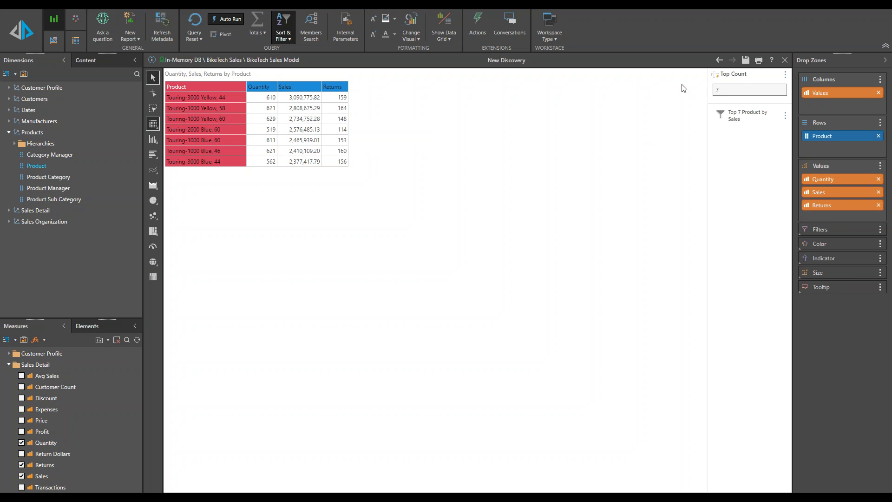
# Step: Change the Top Count parameter value to 50
pyautogui.moveTo(726, 93); pyautogui.dragTo(683, 101)
pyautogui.write('50')
pyautogui.press('Return')
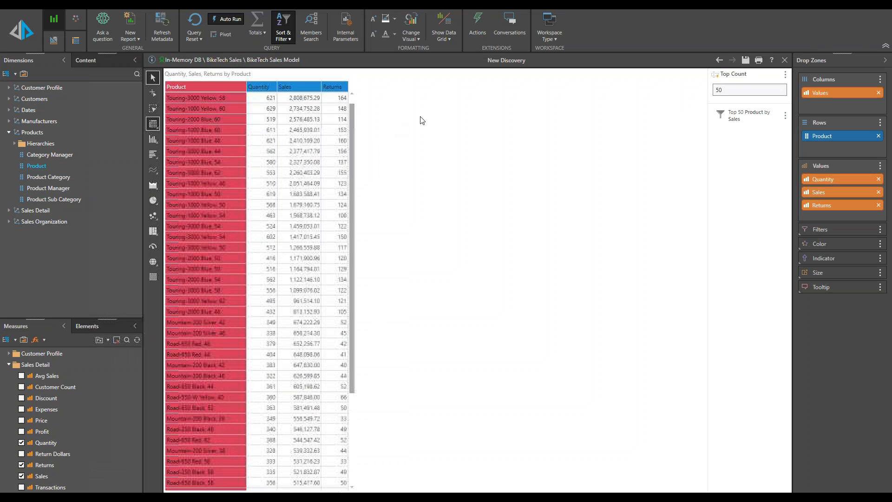
# Step: Change the Top Count parameter value to 10
pyautogui.moveTo(744, 89); pyautogui.dragTo(691, 95)
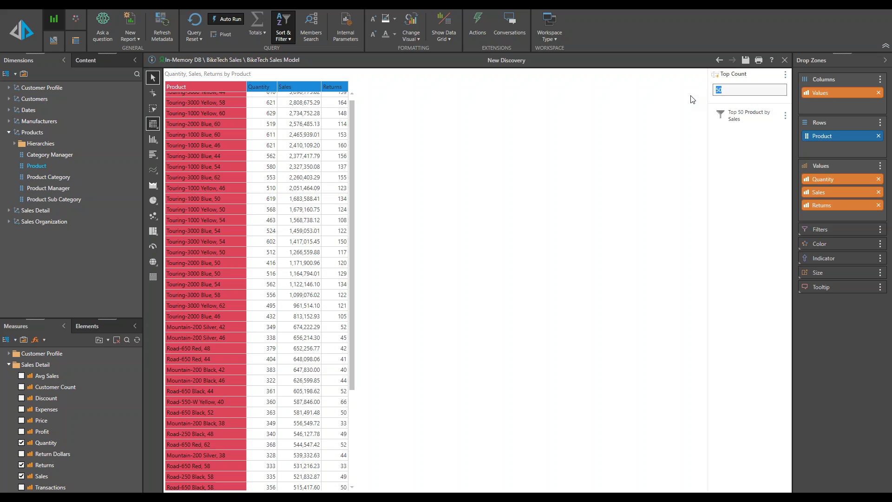
pyautogui.write('10')
pyautogui.press('Return')
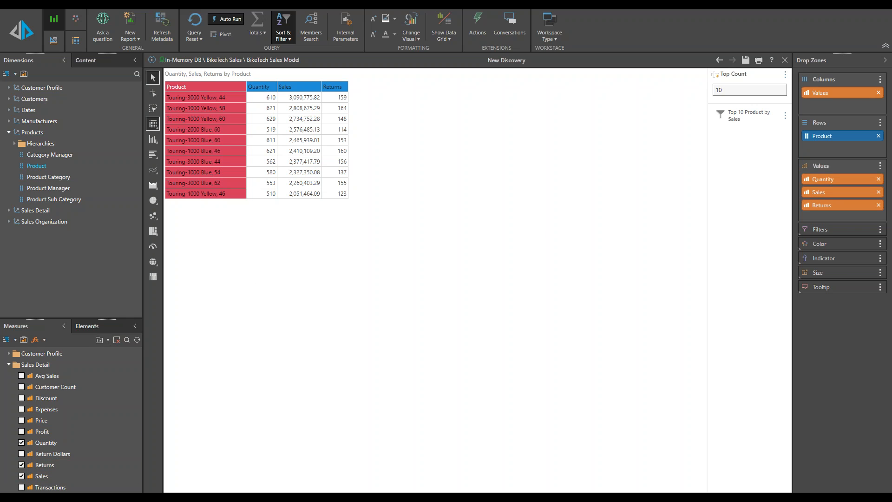
# Step: Start a new Global Parameter formulation with the Number list type
pyautogui.click(99, 496)
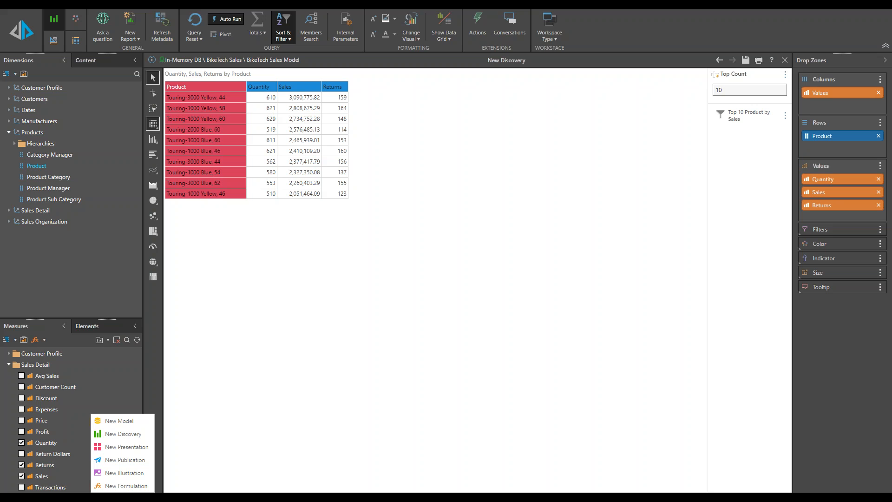
pyautogui.click(128, 486)
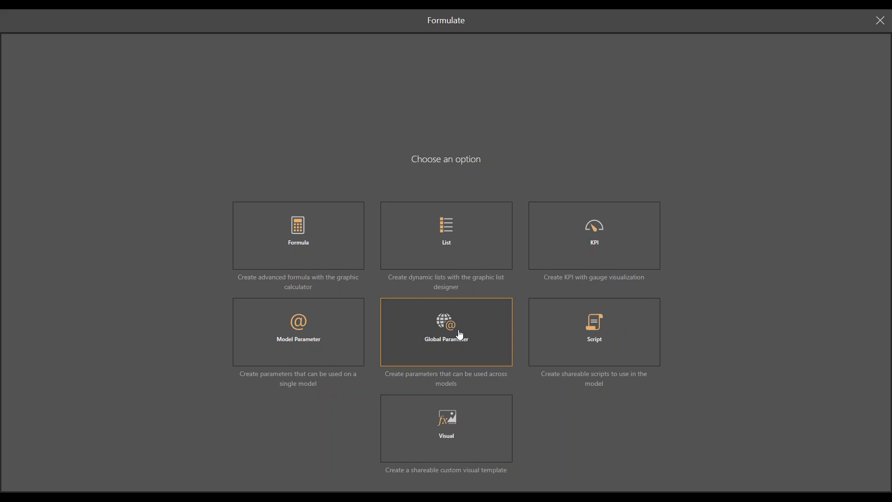
pyautogui.click(458, 336)
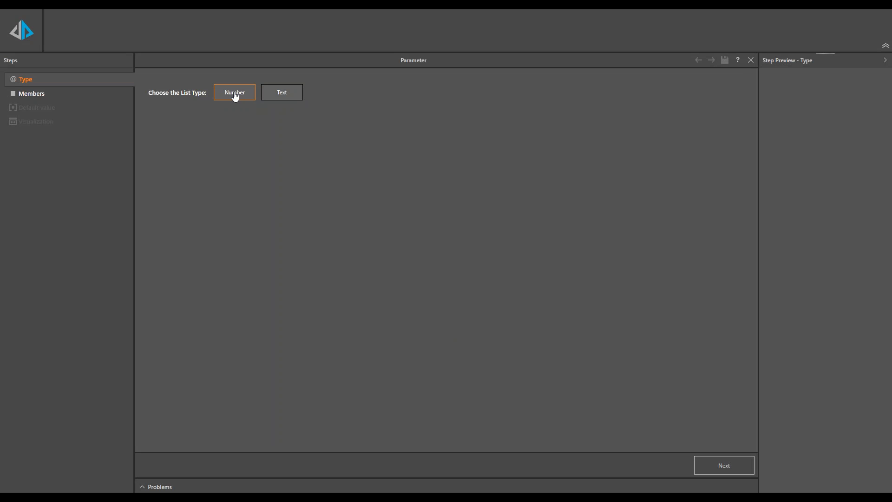
pyautogui.click(728, 466)
# Step: Choose Discrete List members and add a member captioned Top 5 with value 5
pyautogui.click(307, 90)
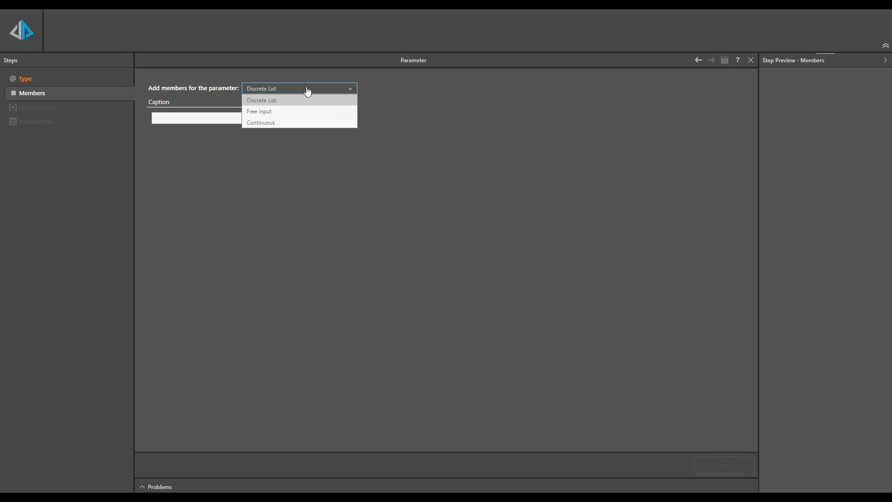
pyautogui.click(280, 103)
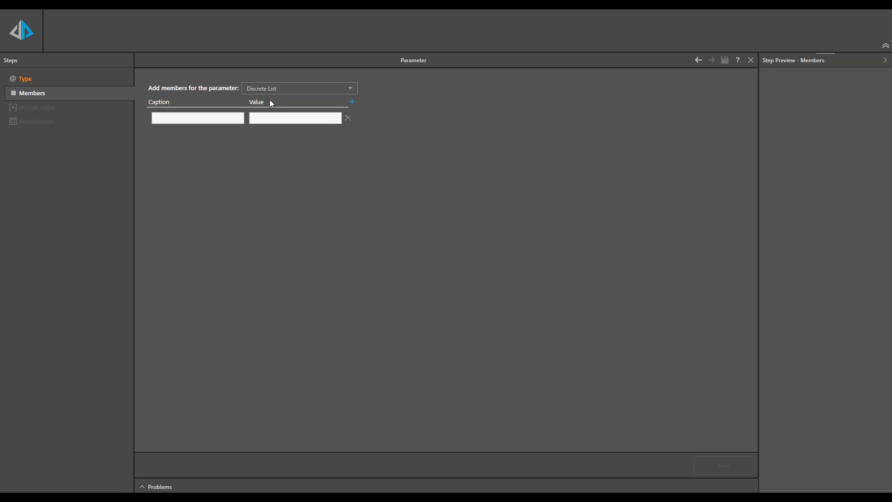
pyautogui.click(218, 120)
pyautogui.write('Top')
pyautogui.write(' 5')
pyautogui.write('5')
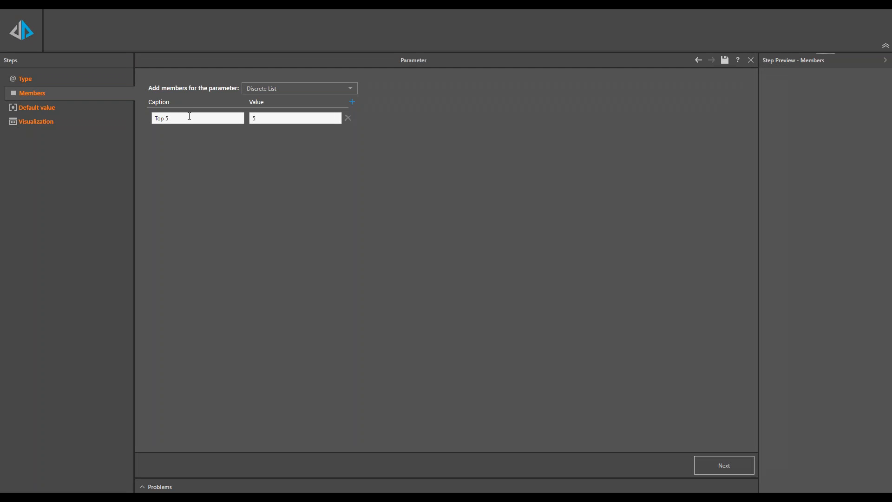
# Step: Add members Top 10 with value 10 and Top 15 with value 15
pyautogui.click(352, 102)
pyautogui.click(183, 141)
pyautogui.write('Top 10')
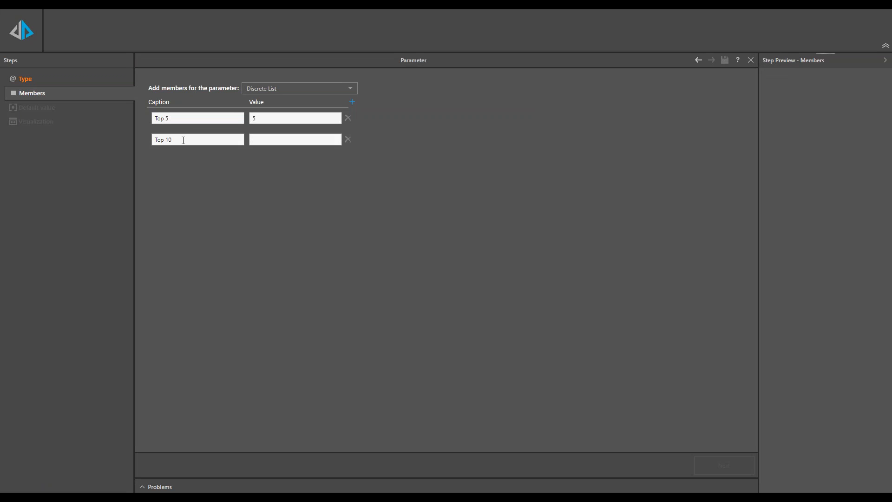
pyautogui.press('Tab')
pyautogui.write('10')
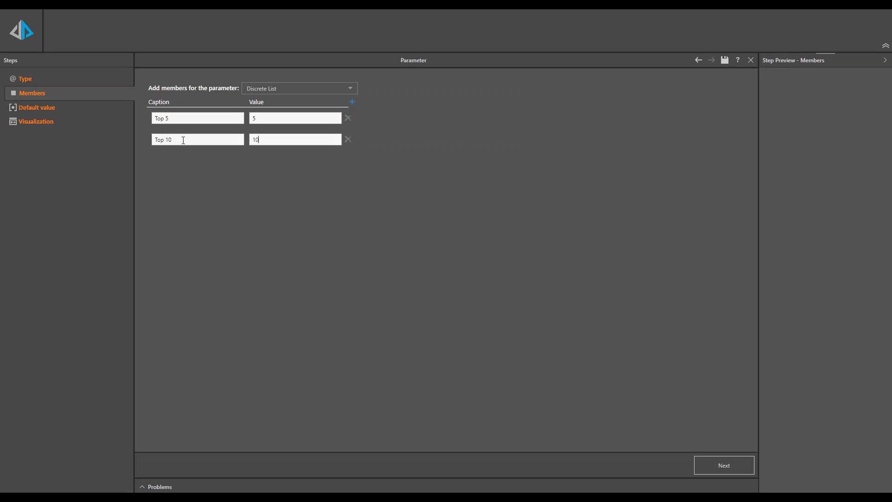
pyautogui.click(351, 103)
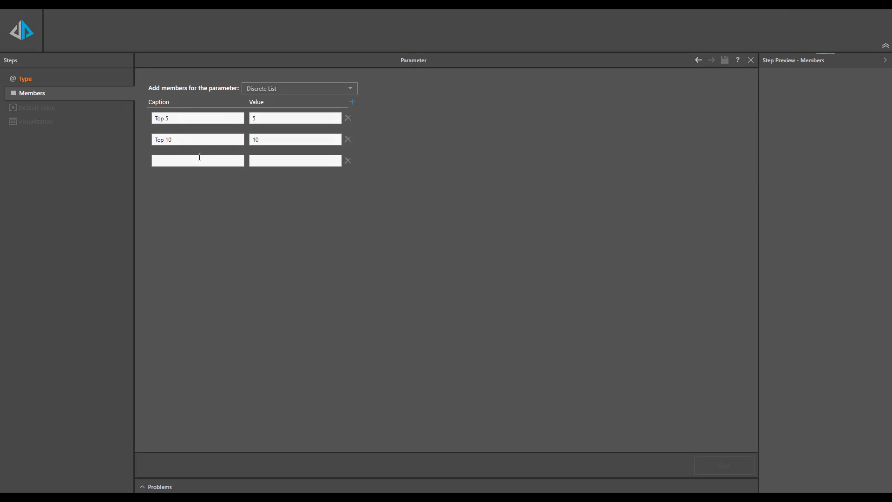
pyautogui.write('Top 15')
pyautogui.press('Tab')
pyautogui.write('15')
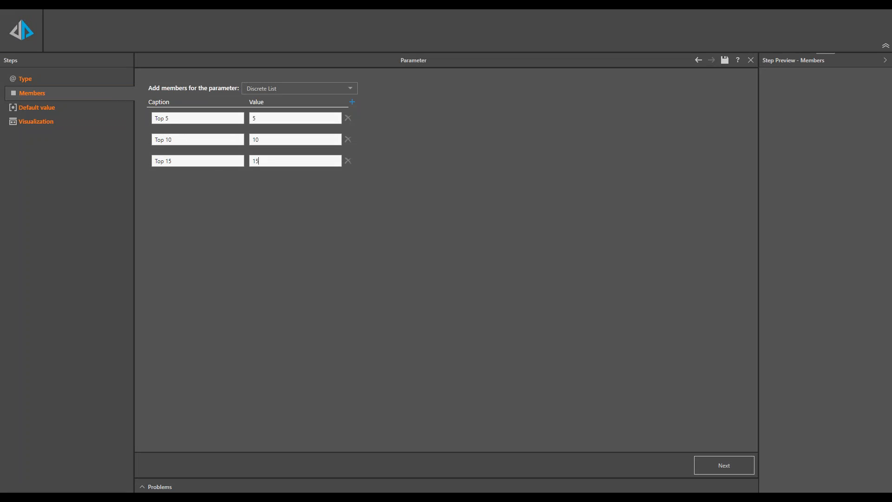
# Step: Pick the parameter's default member and set its display style to Buttons
pyautogui.click(39, 108)
pyautogui.click(151, 107)
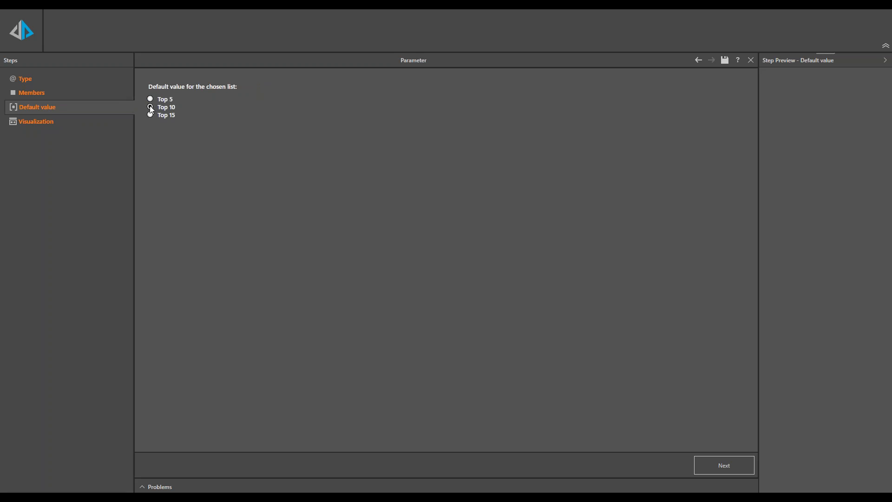
pyautogui.click(44, 123)
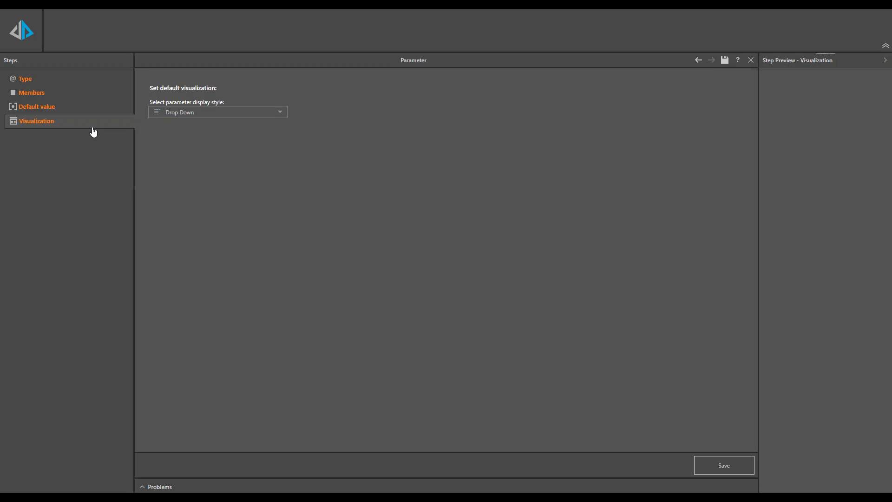
pyautogui.click(191, 114)
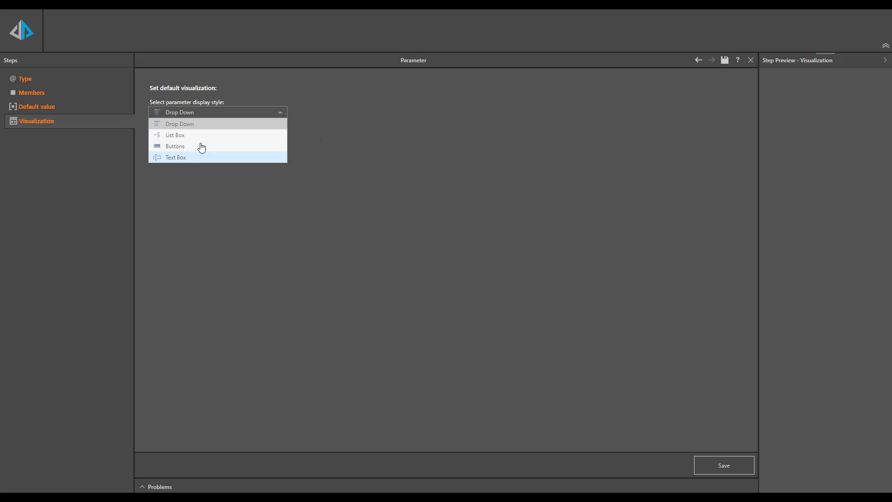
pyautogui.click(180, 147)
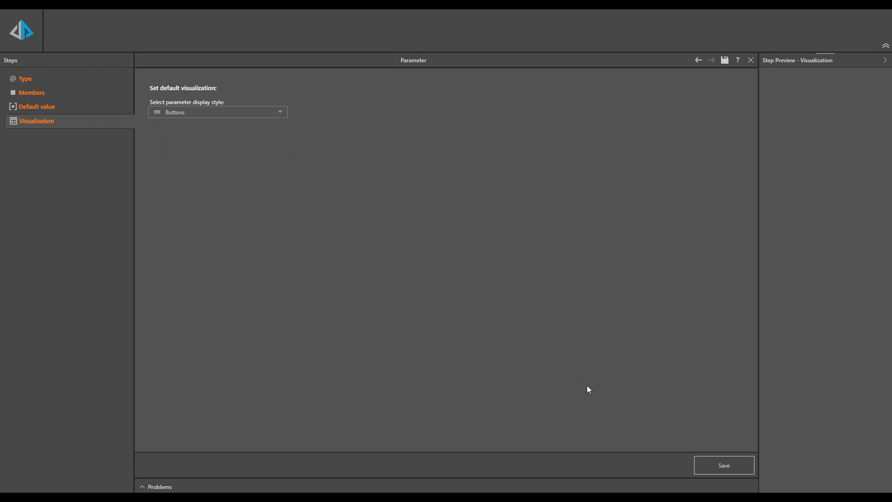
# Step: Save the parameter in My Content as My Top Count
pyautogui.click(722, 471)
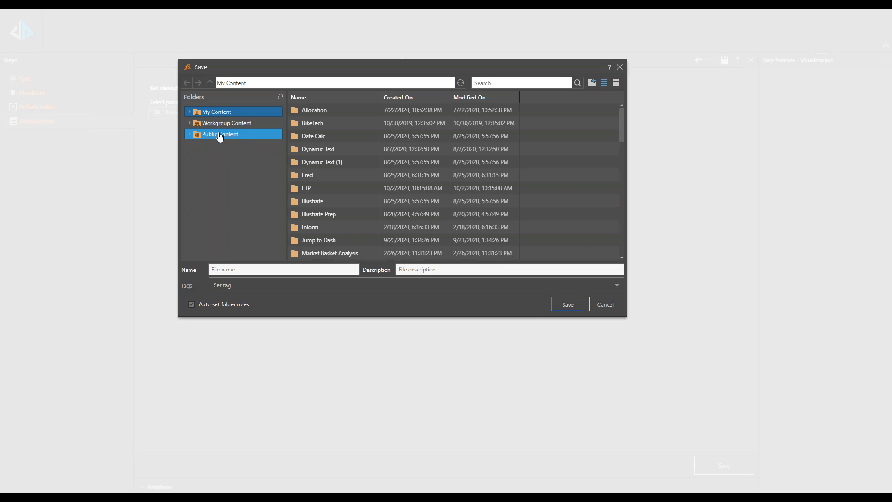
pyautogui.click(225, 288)
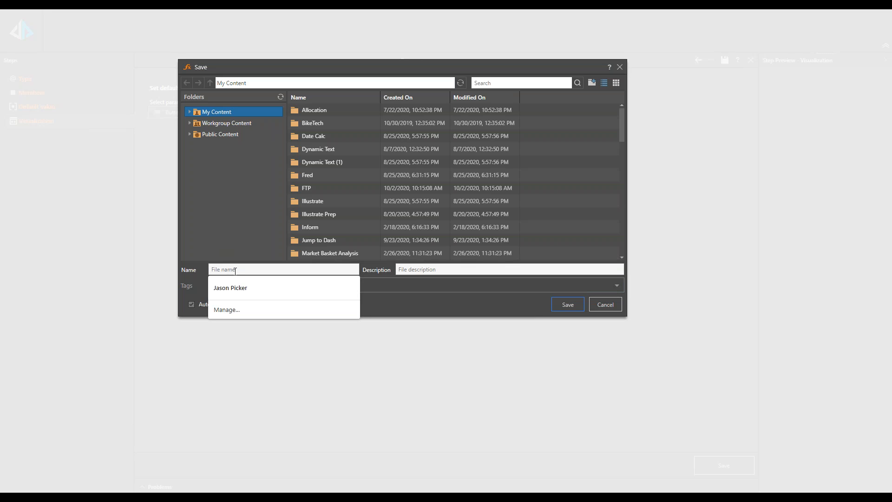
pyautogui.write('My Top')
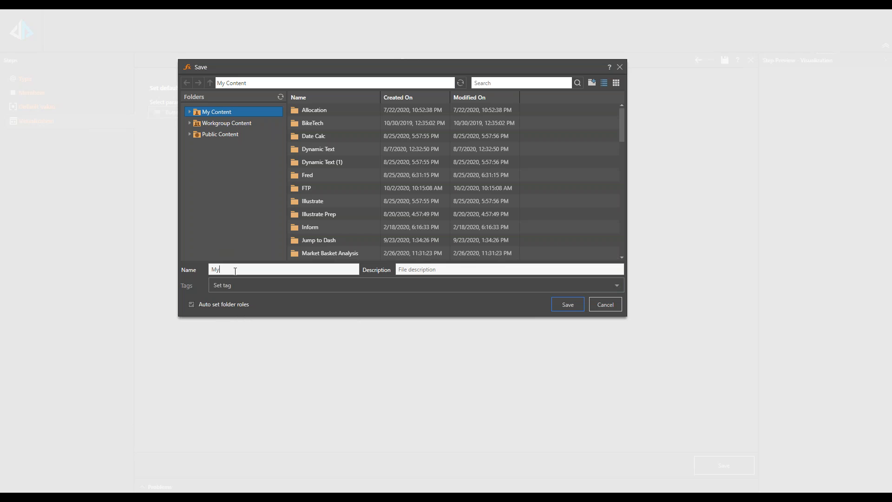
pyautogui.write(' Count')
pyautogui.click(572, 308)
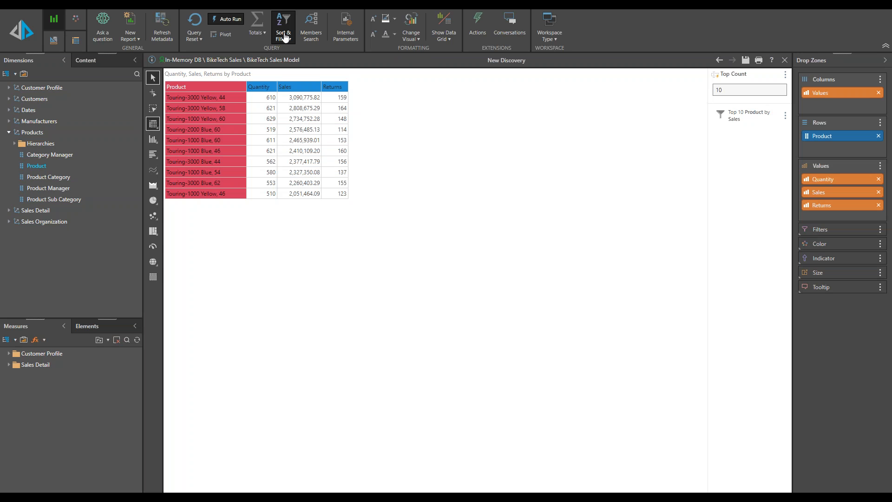
# Step: Re-parameterize the product Top Count filter with the My Top Count parameter and apply it
pyautogui.click(283, 42)
pyautogui.click(303, 75)
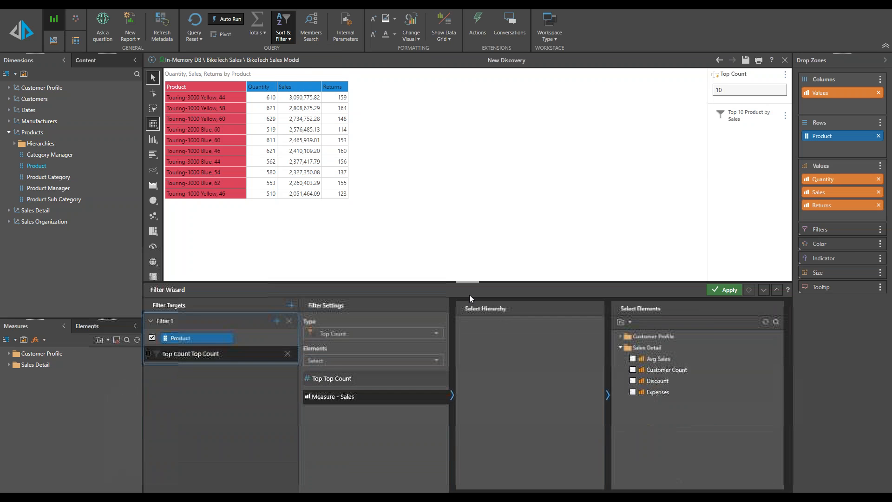
pyautogui.click(352, 380)
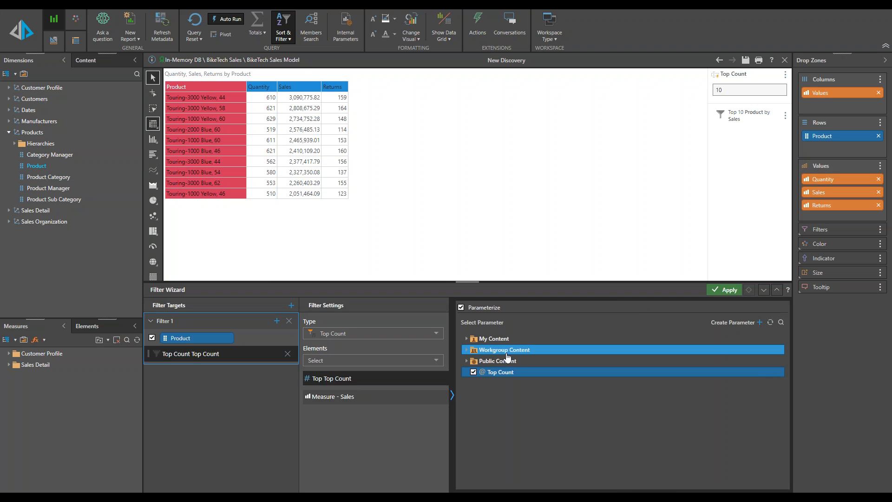
pyautogui.click(466, 339)
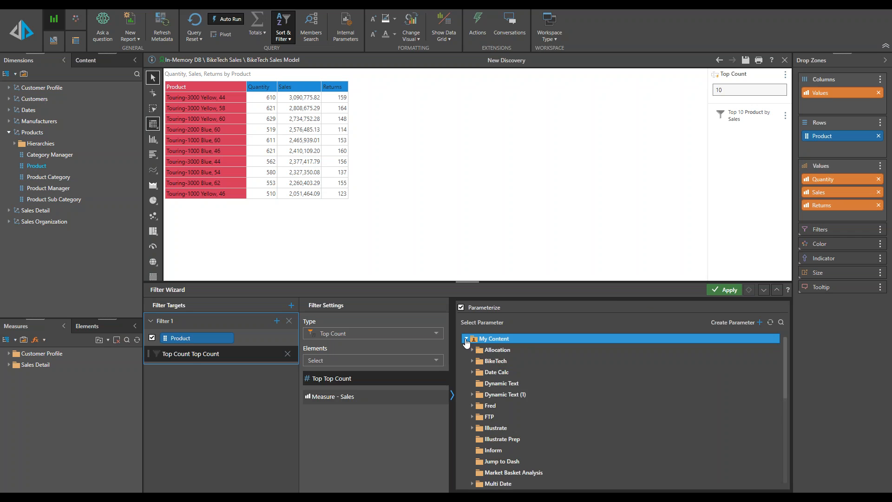
pyautogui.scroll(-6, 501, 403)
pyautogui.scroll(-1, 509, 406)
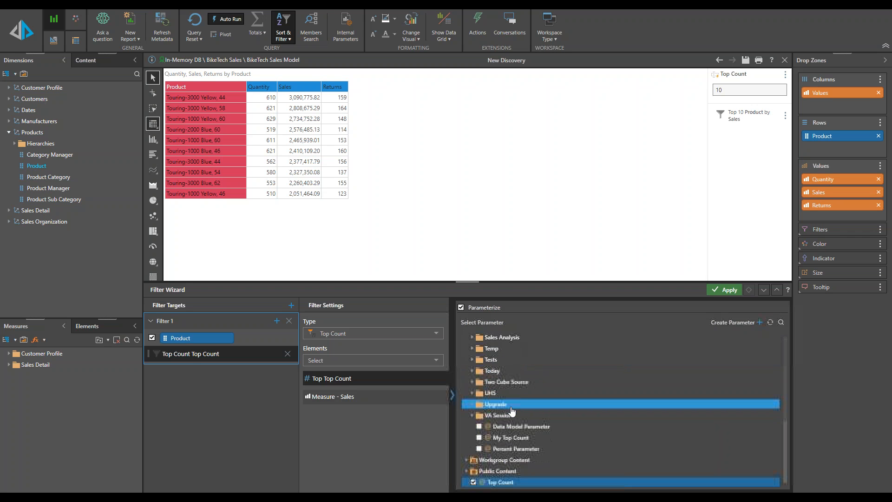
pyautogui.click(479, 438)
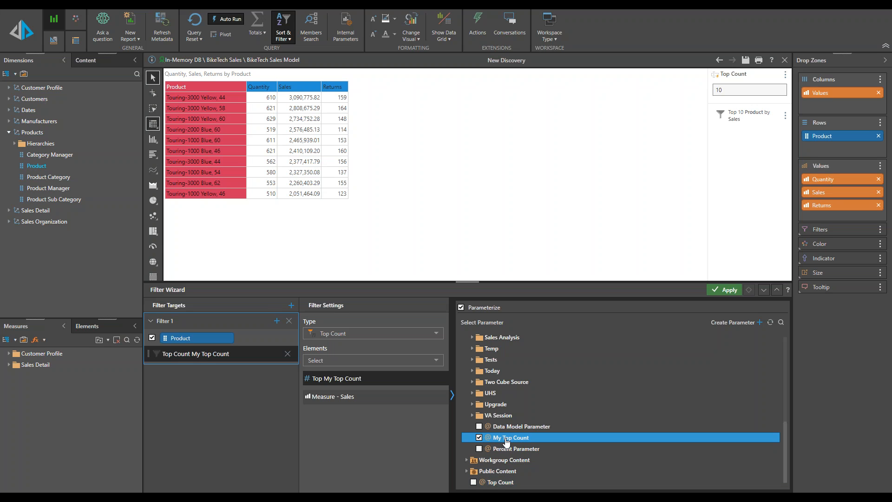
pyautogui.click(724, 290)
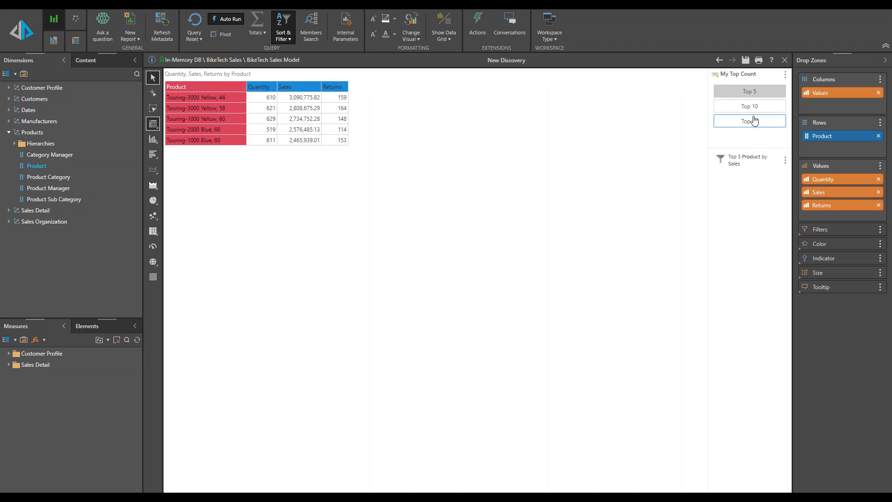
# Step: Switch the My Top Count buttons through Top 15, Top 5 and back to Top 10
pyautogui.click(750, 121)
pyautogui.click(752, 107)
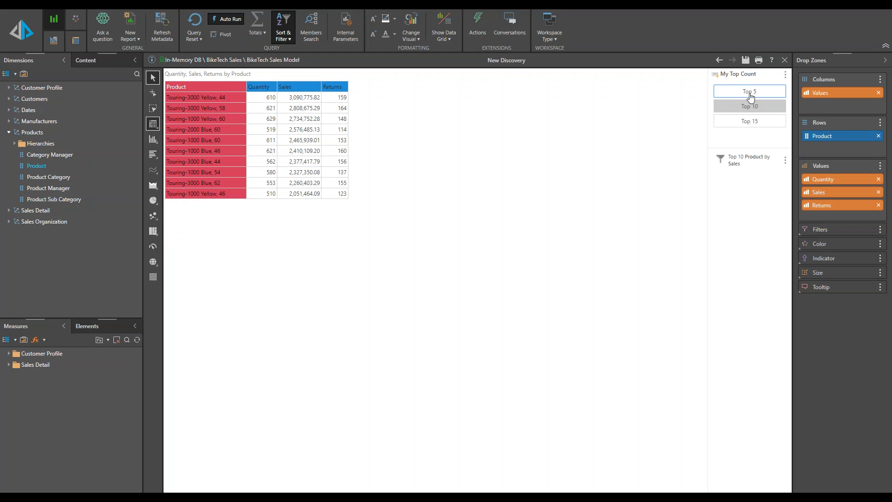
pyautogui.click(749, 92)
pyautogui.click(751, 107)
# Step: Open the product filter and create a measure parameter from the Quantity, Sales and Returns measures
pyautogui.click(283, 35)
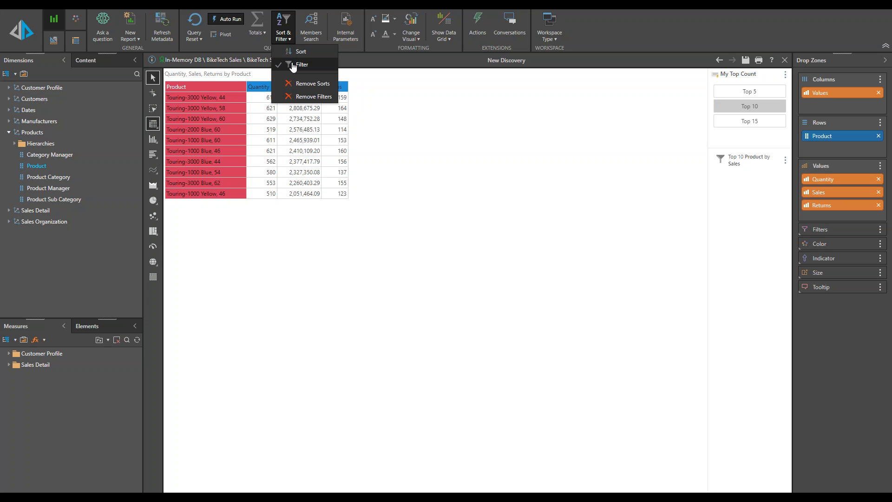
pyautogui.click(292, 65)
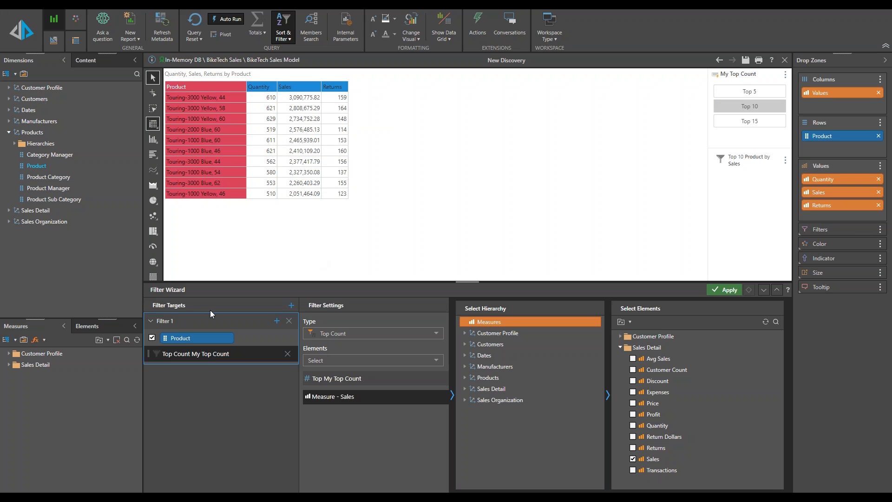
pyautogui.click(8, 365)
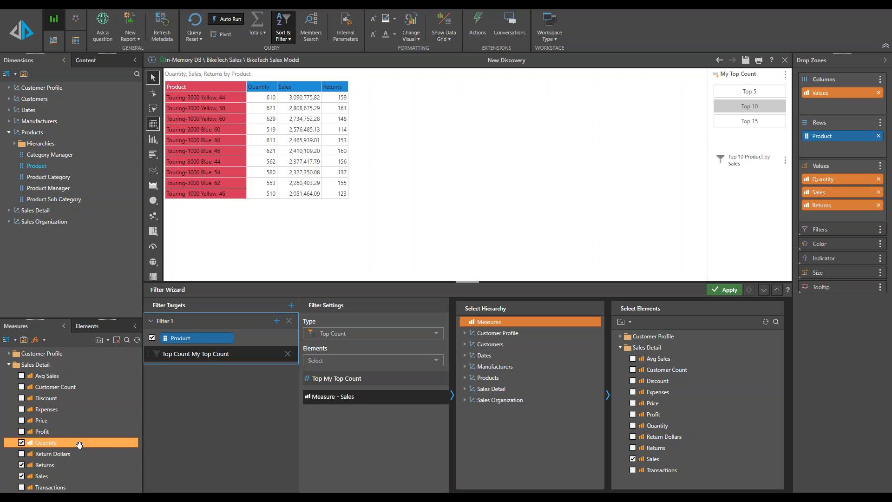
pyautogui.keyDown('ctrl'); pyautogui.click(56, 476); pyautogui.keyUp('ctrl')
pyautogui.keyDown('ctrl'); pyautogui.click(56, 466); pyautogui.keyUp('ctrl')
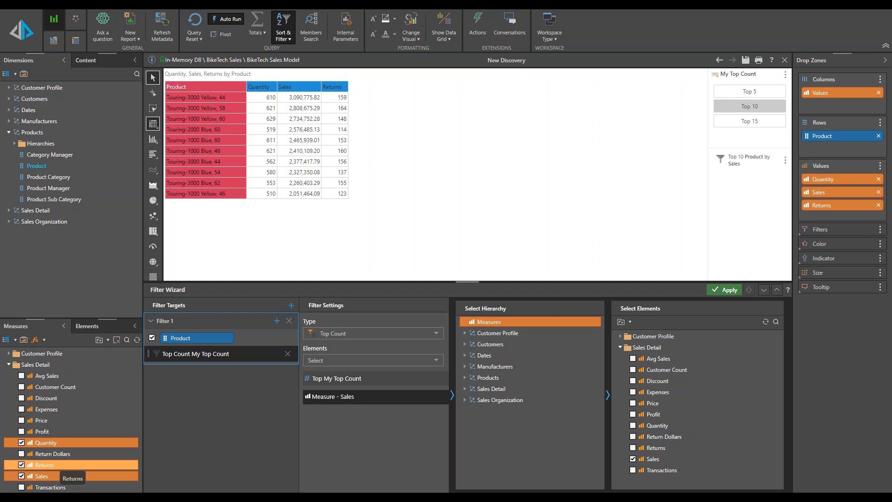
pyautogui.rightClick(62, 467)
pyautogui.click(89, 457)
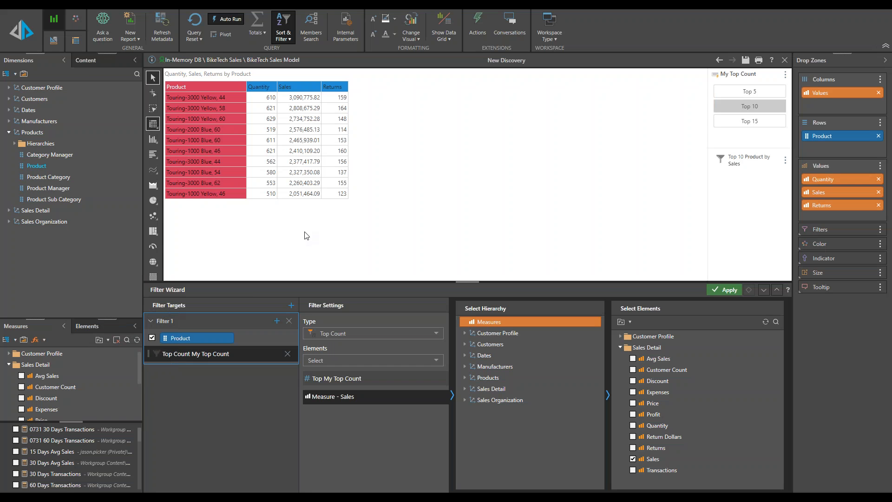
# Step: Set the filter's ranking measure to Parameter: Quantity - Returns and apply the filter
pyautogui.scroll(-5, 79, 465)
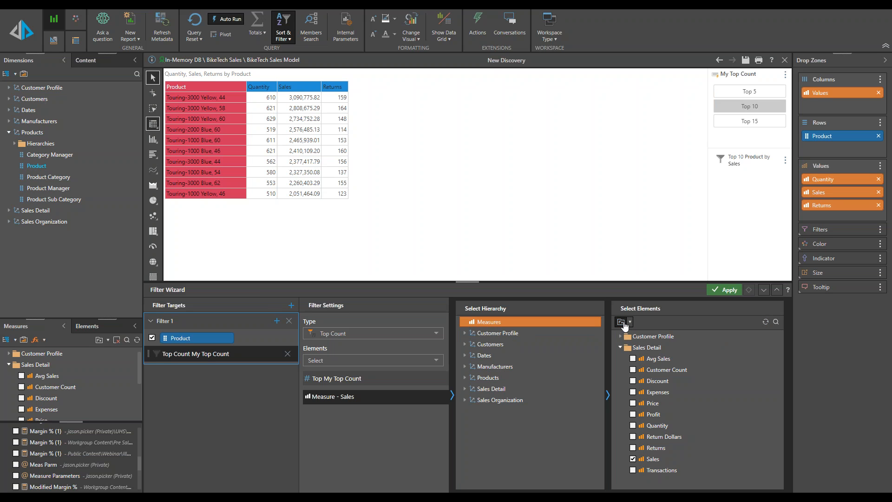
pyautogui.click(630, 323)
pyautogui.click(636, 347)
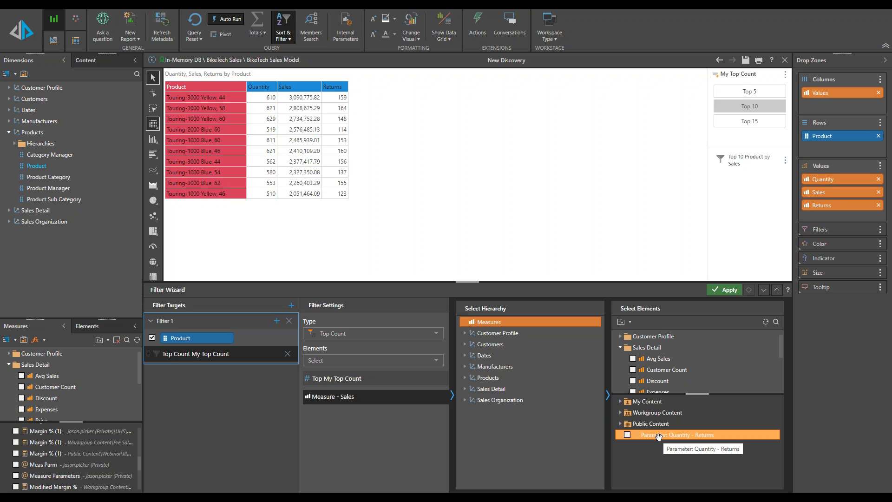
pyautogui.click(627, 435)
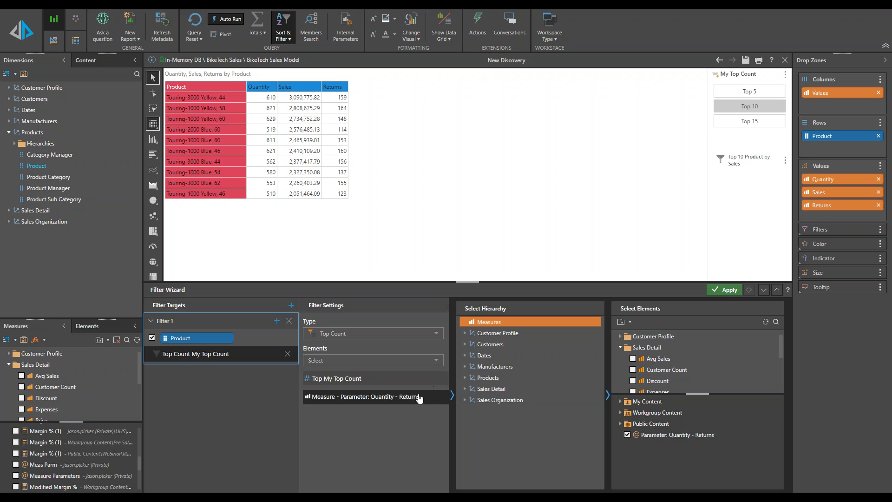
pyautogui.click(729, 290)
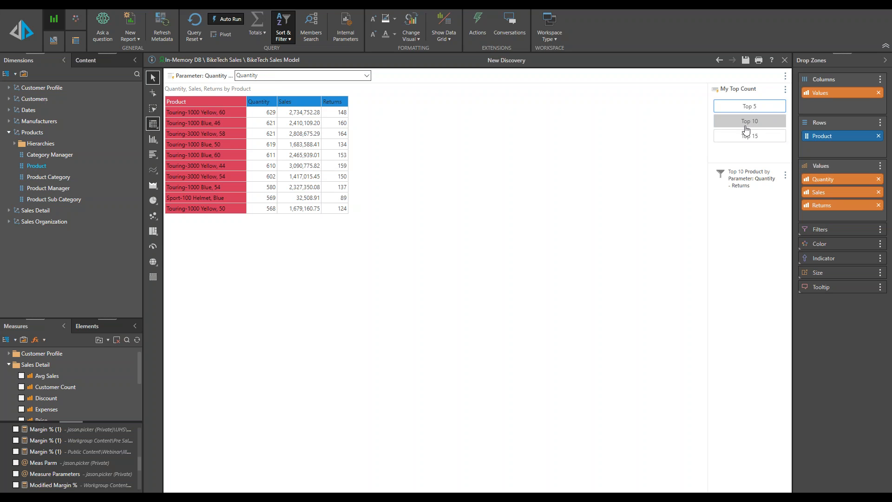
# Step: Switch the measure parameter selector to Sales and then to Returns to re-rank the top products
pyautogui.click(260, 75)
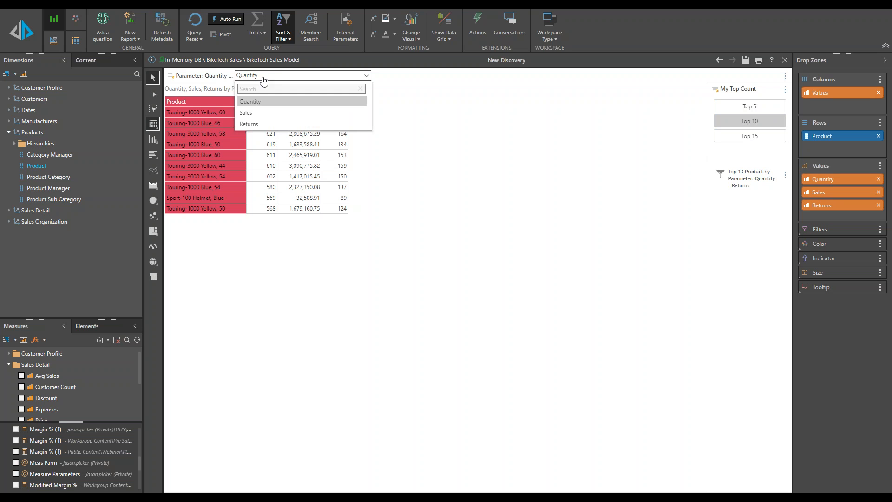
pyautogui.click(259, 115)
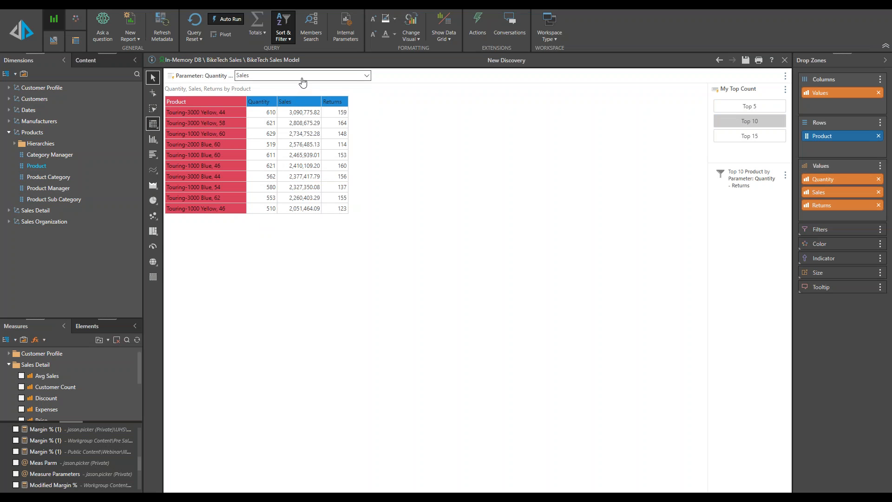
pyautogui.click(303, 75)
pyautogui.click(288, 124)
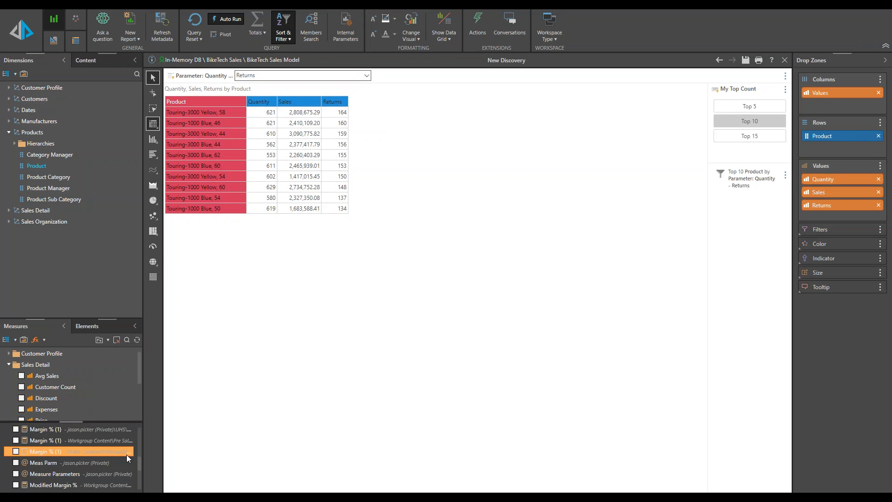
# Step: Open the Parameter: Quantity - Returns measure in Formulate and review its Default value, Selection Mode and Members steps
pyautogui.scroll(-3, 138, 465)
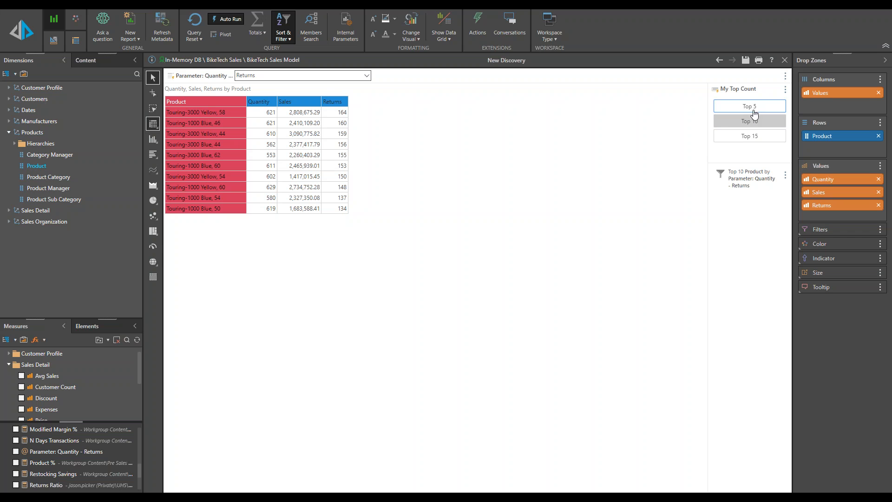
pyautogui.rightClick(59, 451)
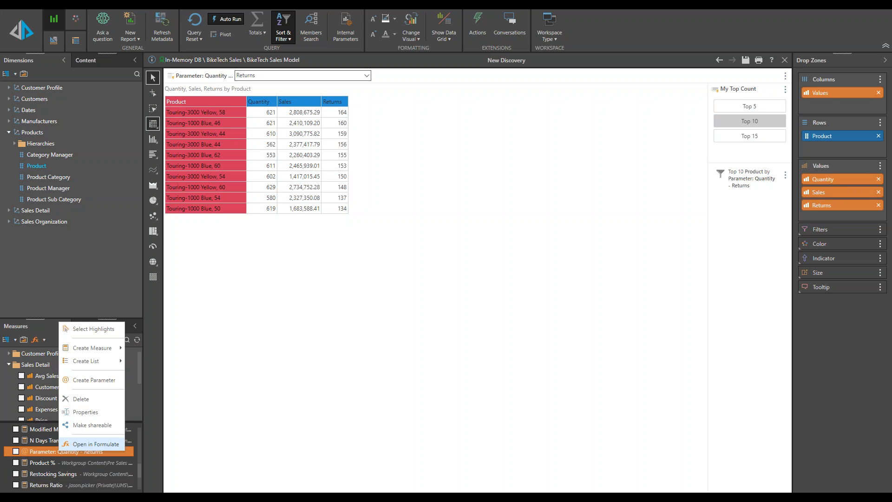
pyautogui.click(97, 442)
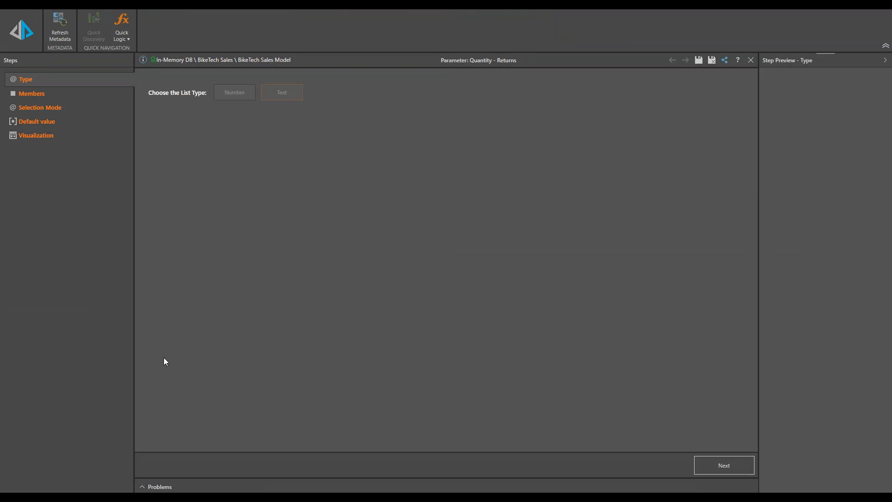
pyautogui.click(37, 121)
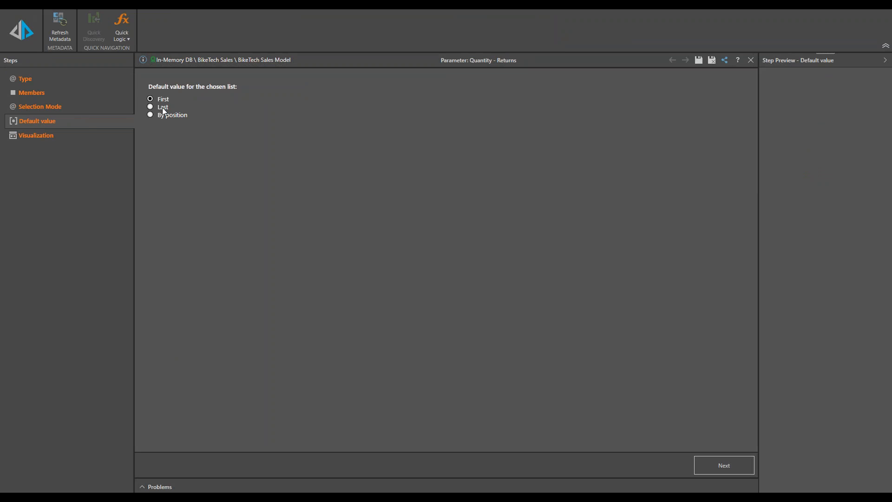
pyautogui.click(63, 111)
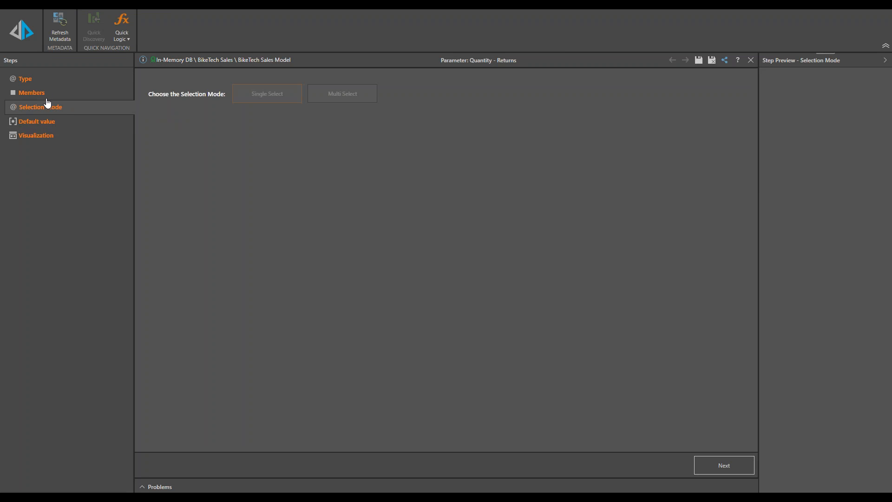
pyautogui.click(46, 97)
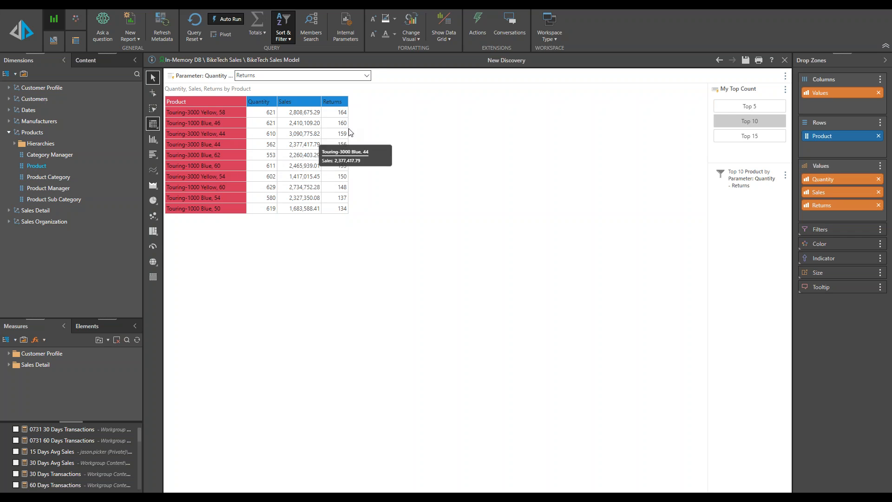
# Step: Switch the My Top Count buttons to Top 5 and then Top 15
pyautogui.click(748, 107)
pyautogui.click(757, 135)
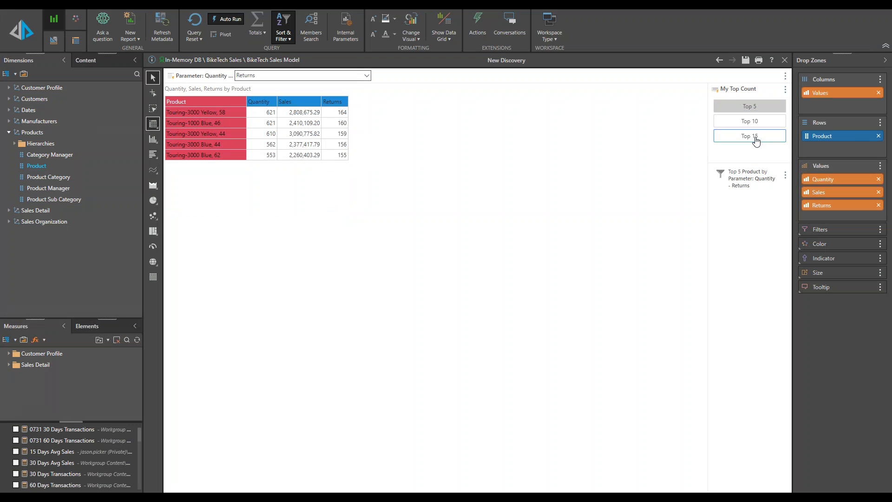
# Step: Switch the measure parameter selector to Sales and then back to Quantity
pyautogui.click(245, 74)
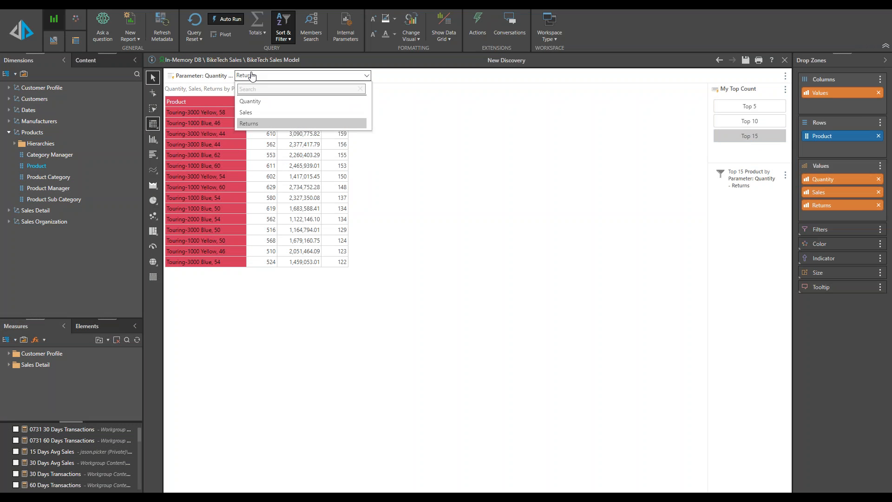
pyautogui.click(254, 112)
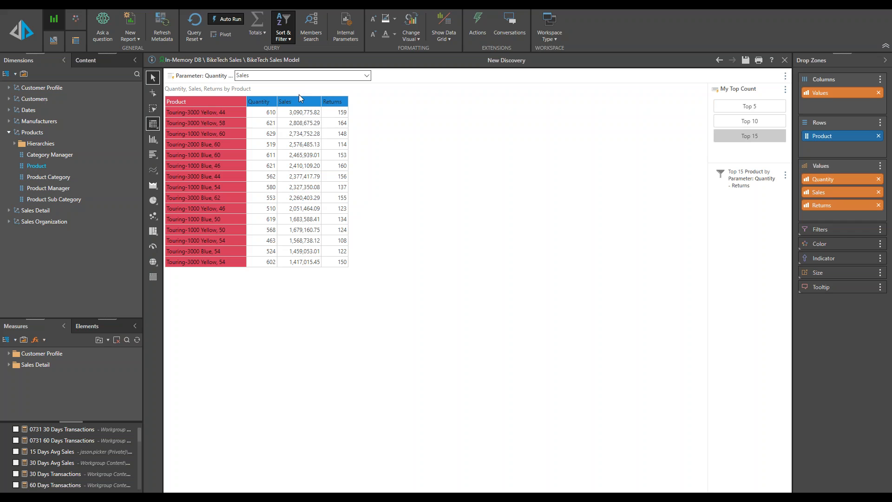
pyautogui.click(309, 77)
pyautogui.click(287, 102)
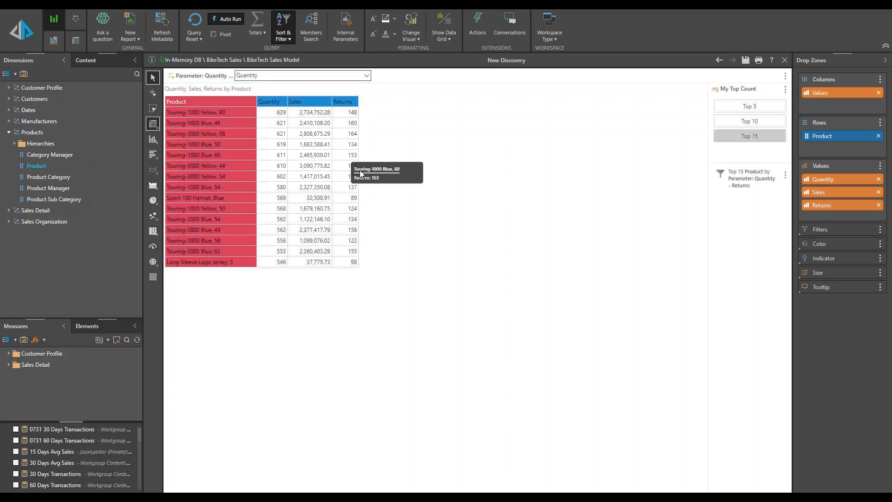